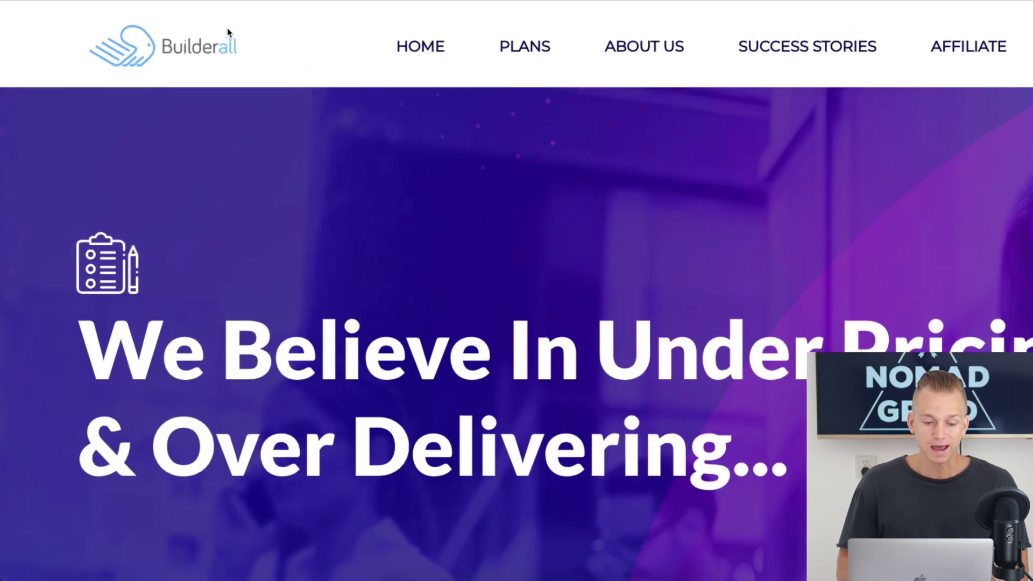
Step: Find the Free plan on the Builderall pricing page and highlight its subscriber and domain-connection limits
{"action": "scroll", "coordinate": [354, 265], "scroll_direction": "down", "scroll_amount": 9}
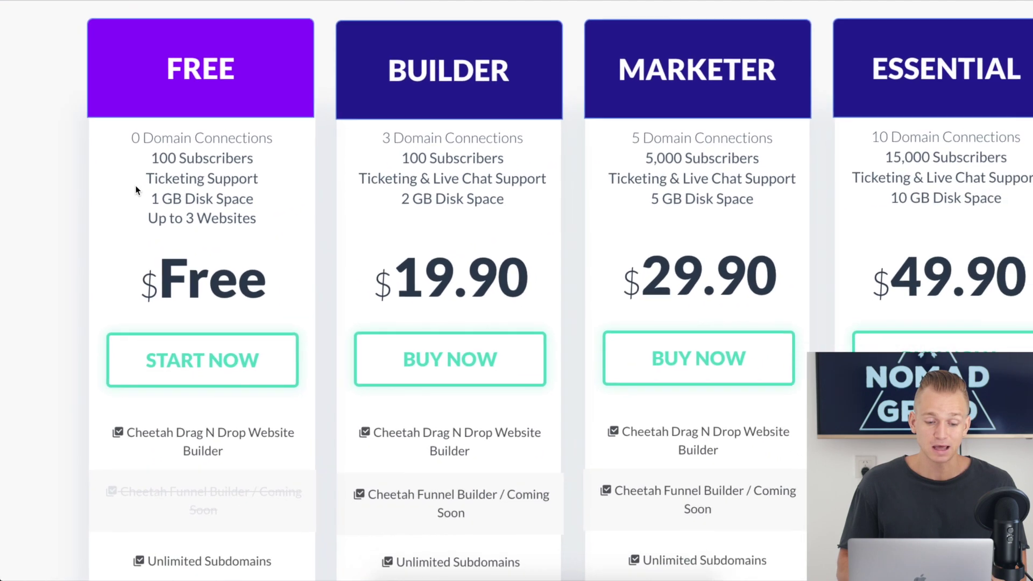
{"action": "scroll", "coordinate": [136, 190], "scroll_direction": "down", "scroll_amount": 1}
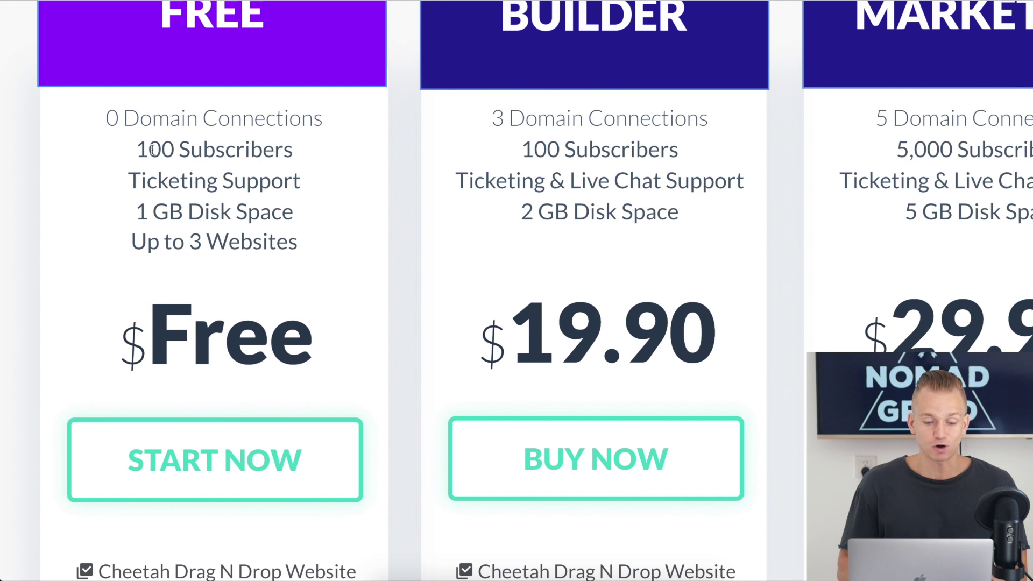
{"action": "left_click_drag", "start_coordinate": [139, 150], "coordinate": [268, 151]}
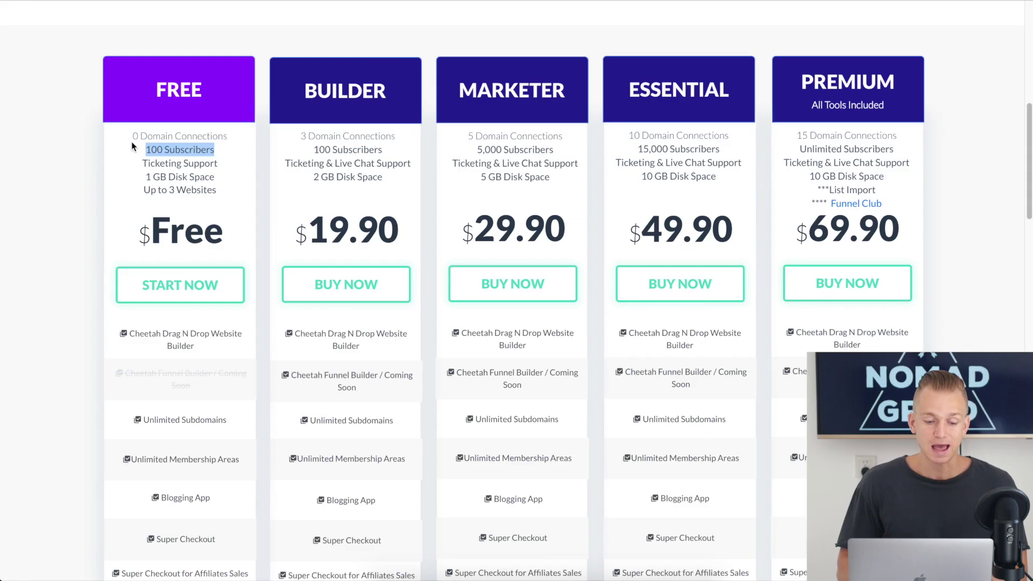
{"action": "left_click_drag", "start_coordinate": [133, 138], "coordinate": [223, 141]}
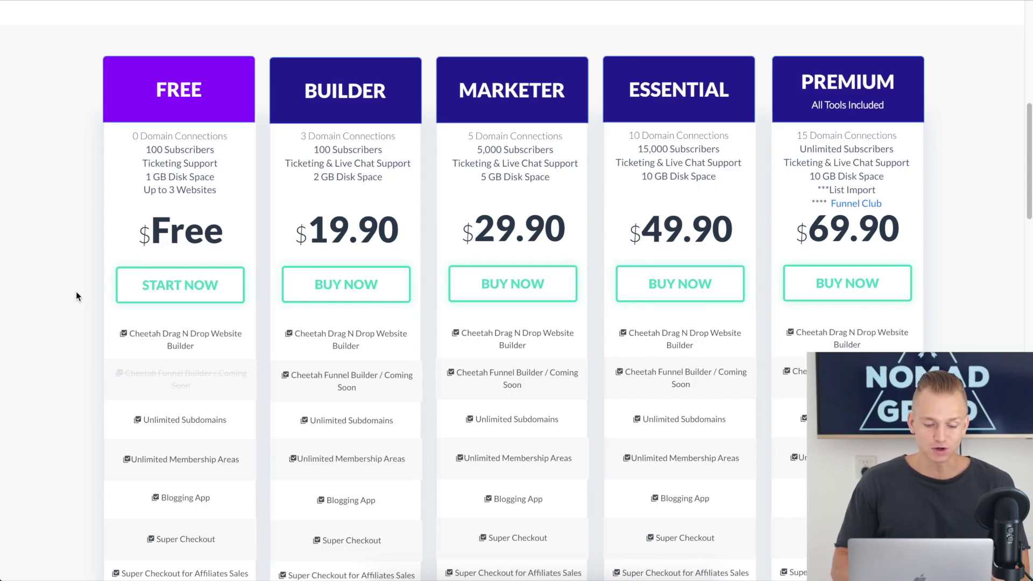
Step: Examine the feature list under the Free plan, comparing its included and crossed-out tools with the paid plans
{"action": "scroll", "coordinate": [84, 280], "scroll_direction": "down", "scroll_amount": 3}
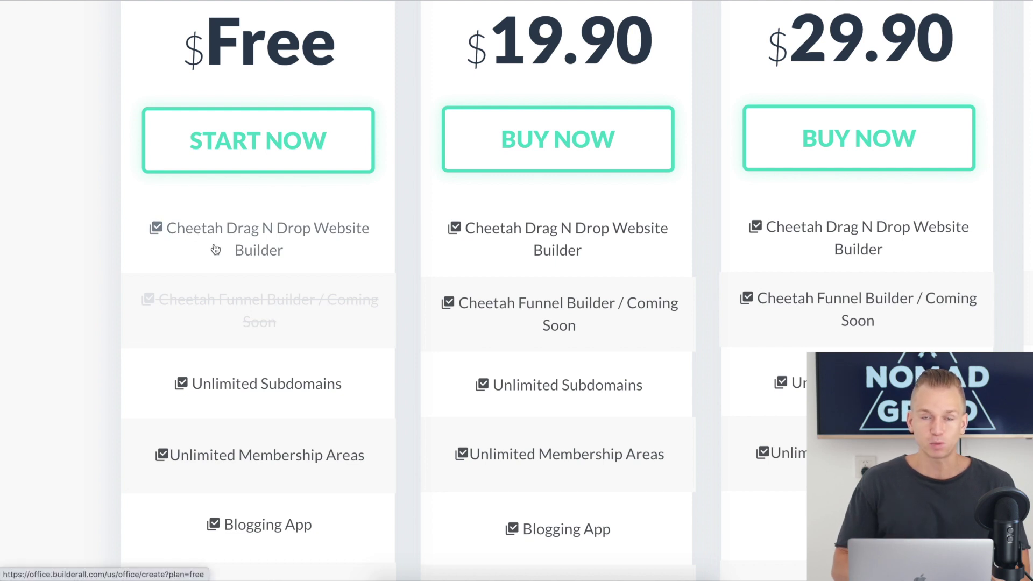
{"action": "key", "text": "super+minus"}
{"action": "key", "text": "super+minus"}
{"action": "key", "text": "super+minus"}
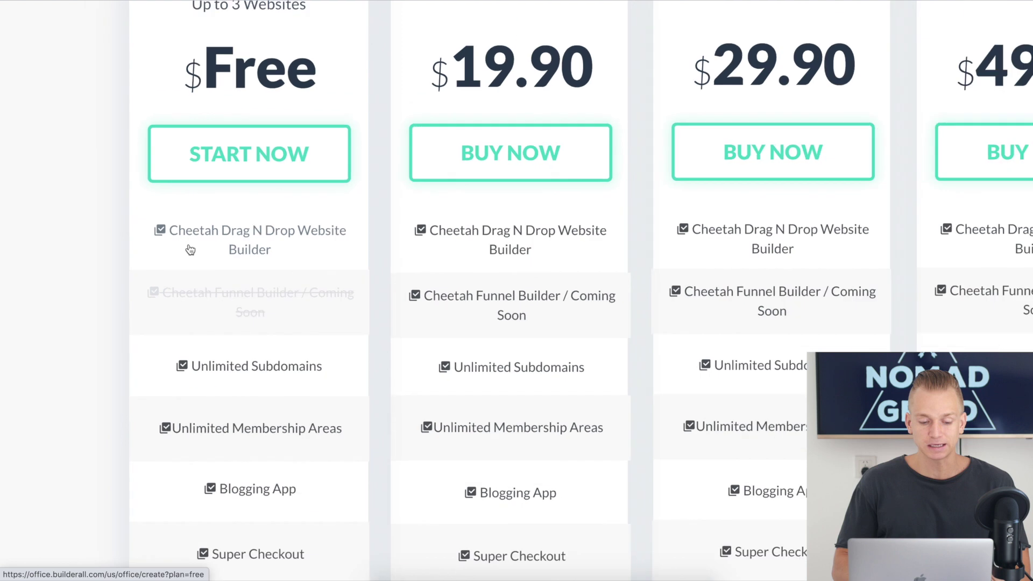
{"action": "scroll", "coordinate": [191, 249], "scroll_direction": "down", "scroll_amount": 3}
{"action": "scroll", "coordinate": [191, 249], "scroll_direction": "down", "scroll_amount": 3}
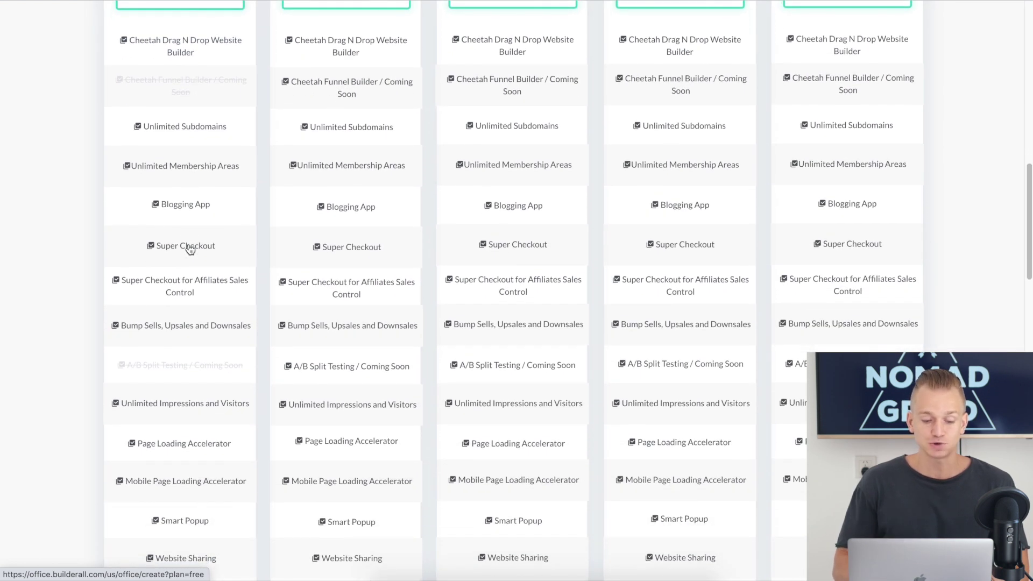
{"action": "scroll", "coordinate": [189, 249], "scroll_direction": "down", "scroll_amount": 2}
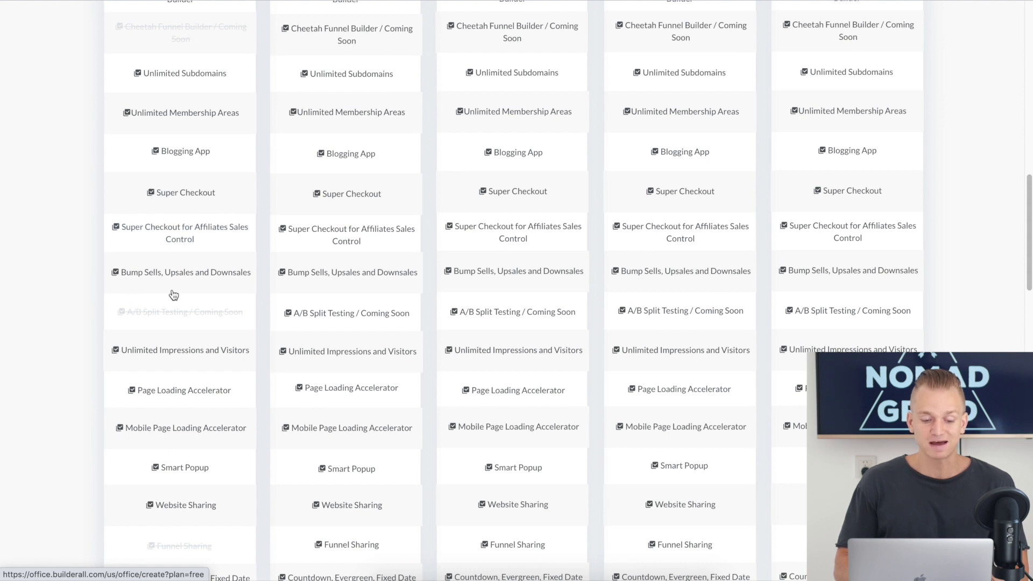
{"action": "scroll", "coordinate": [197, 294], "scroll_direction": "down", "scroll_amount": 4}
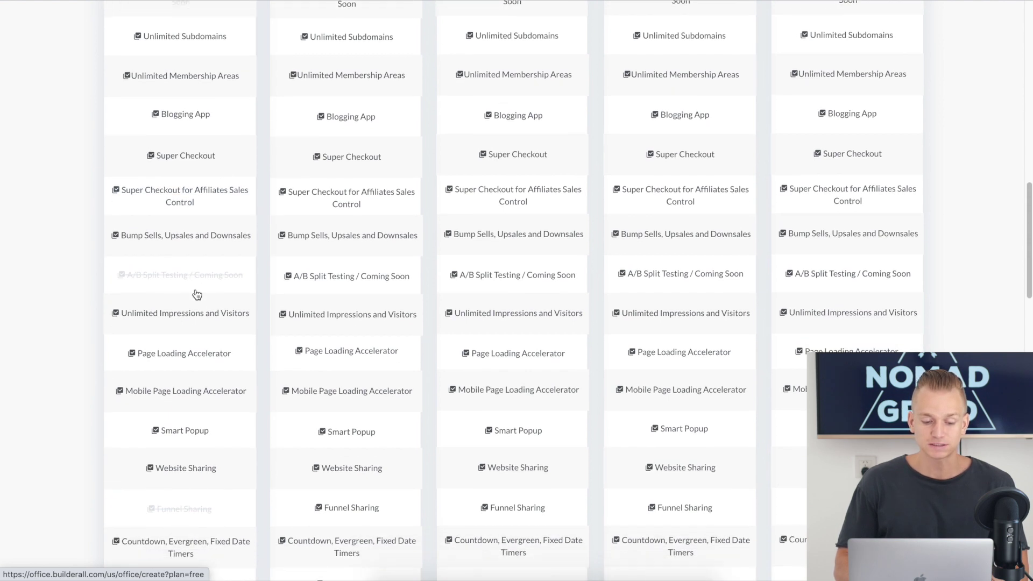
{"action": "scroll", "coordinate": [197, 293], "scroll_direction": "down", "scroll_amount": 3}
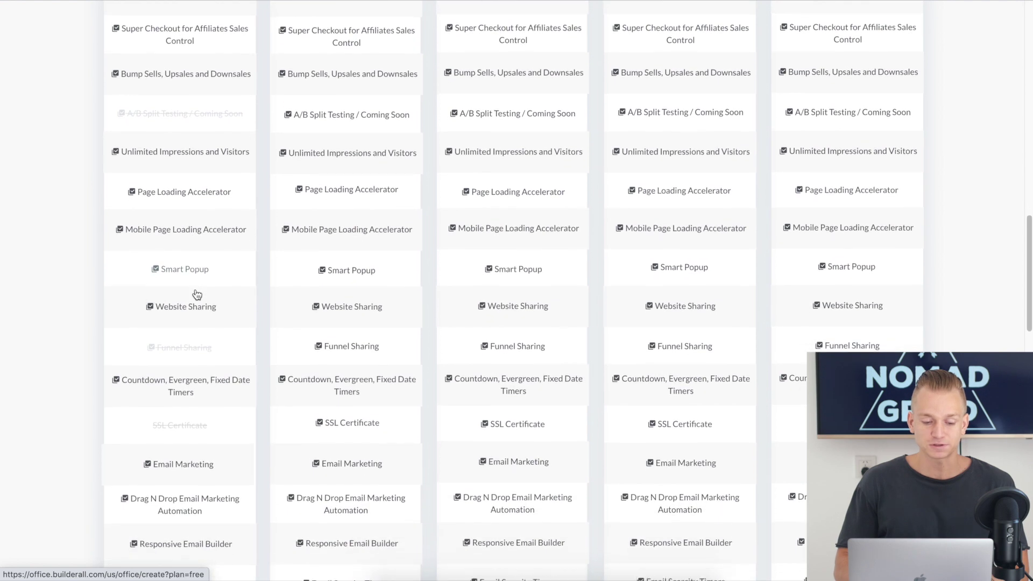
{"action": "scroll", "coordinate": [197, 293], "scroll_direction": "down", "scroll_amount": 2}
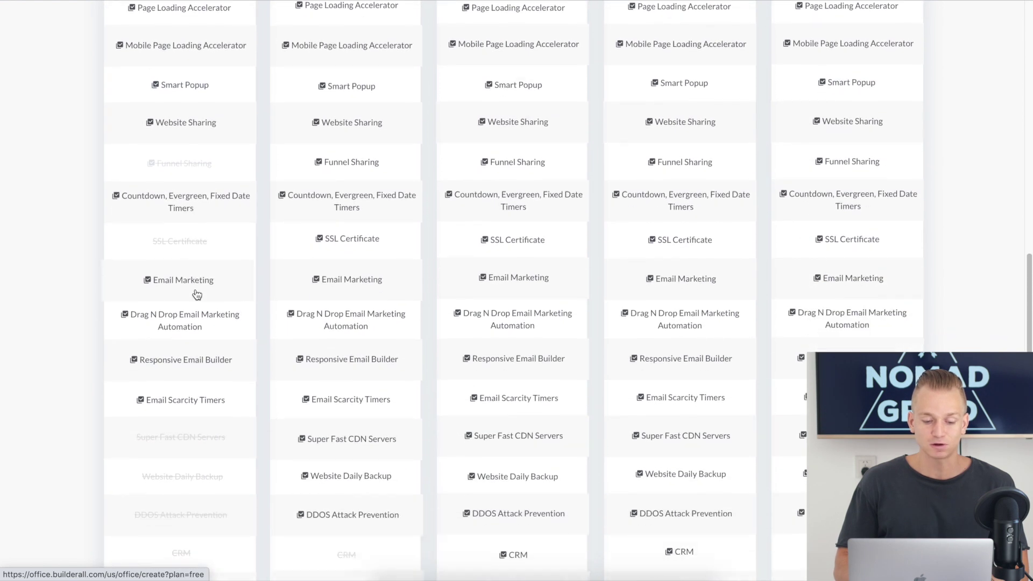
Step: Return to the plan headers and highlight the Builder plan's price, domain-connection limit and subscriber limit
{"action": "scroll", "coordinate": [198, 64], "scroll_direction": "up", "scroll_amount": 18}
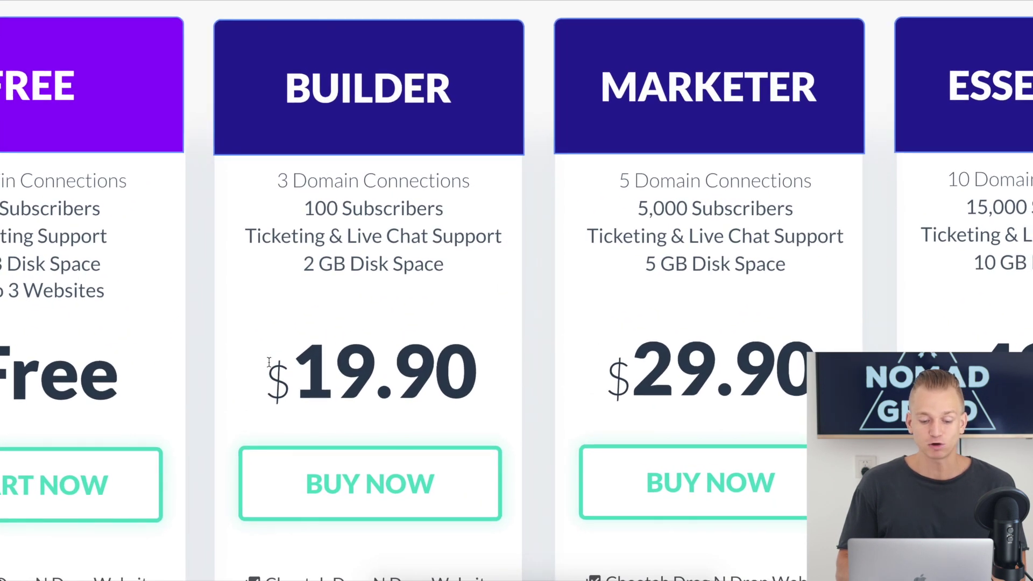
{"action": "left_click_drag", "start_coordinate": [270, 373], "coordinate": [482, 370]}
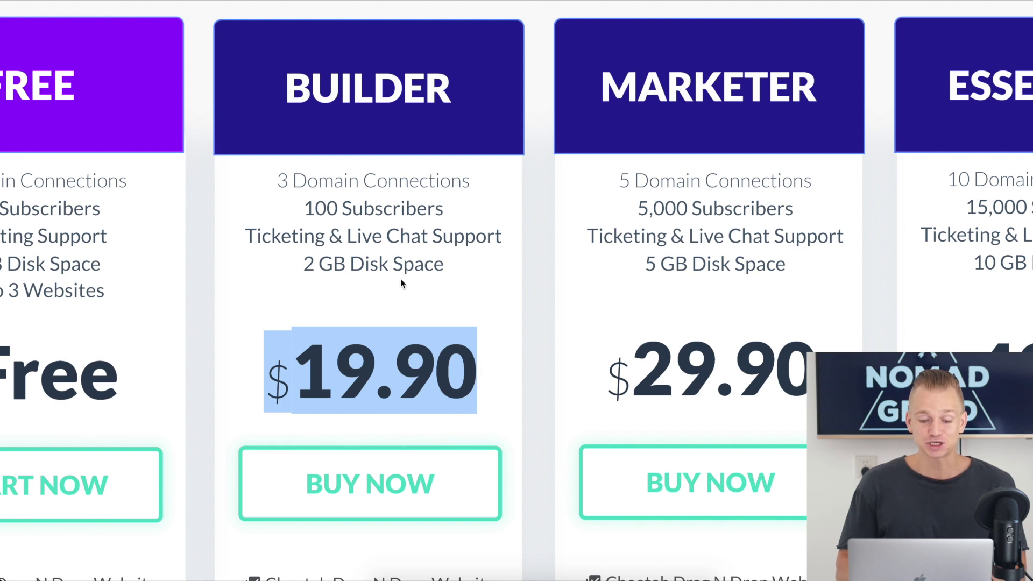
{"action": "left_click_drag", "start_coordinate": [278, 181], "coordinate": [480, 185]}
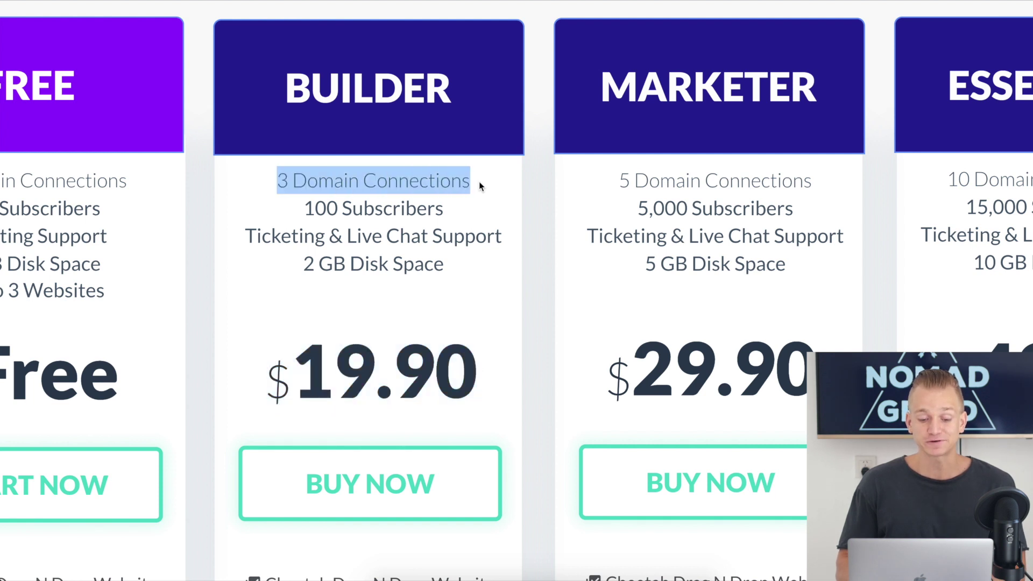
{"action": "double_click", "coordinate": [352, 210]}
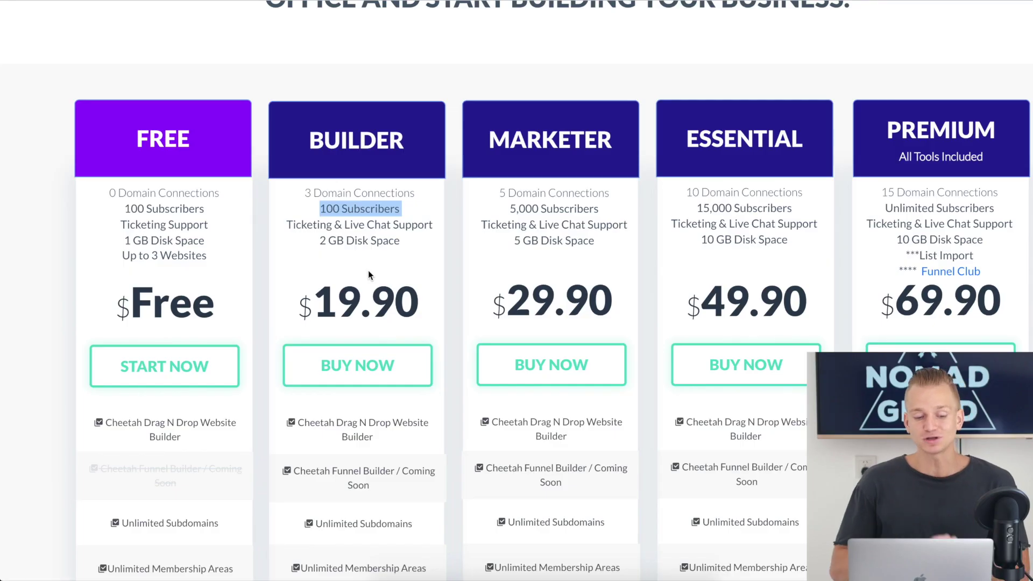
Step: Review the Marketer plan's limits and price, highlighting its subscriber allowance
{"action": "scroll", "coordinate": [369, 273], "scroll_direction": "up", "scroll_amount": 10}
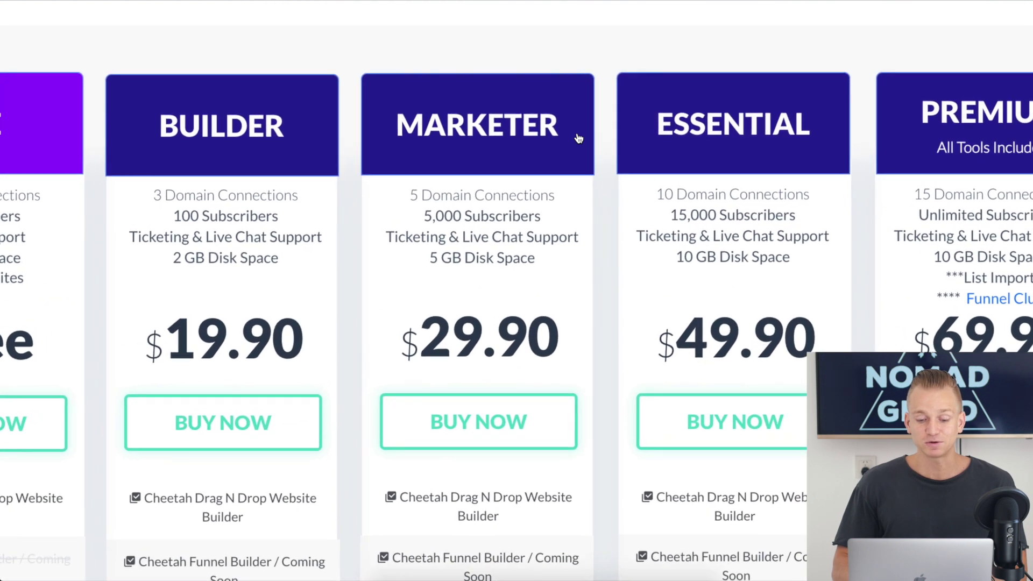
{"action": "scroll", "coordinate": [579, 139], "scroll_direction": "down", "scroll_amount": 3}
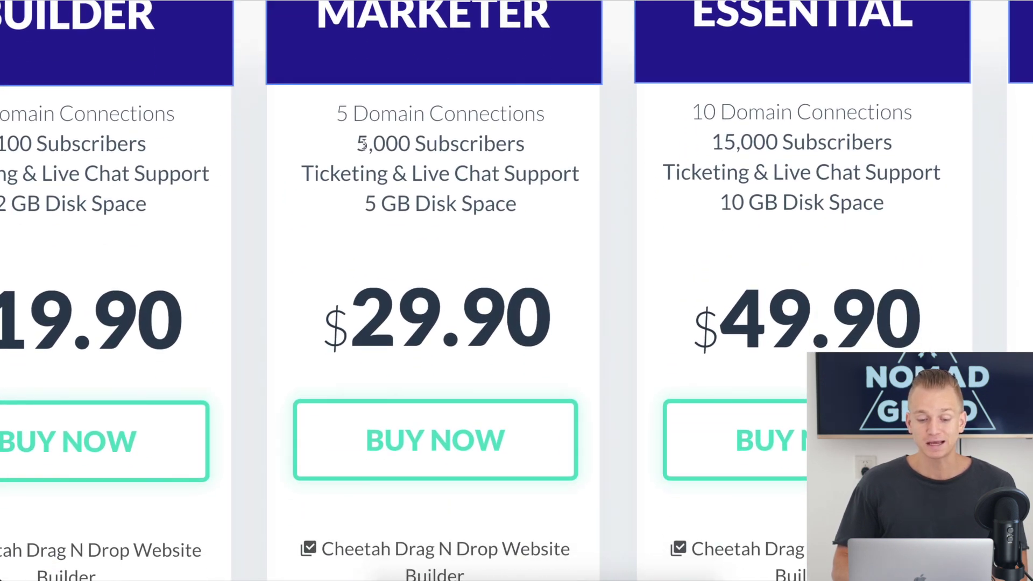
{"action": "left_click_drag", "start_coordinate": [357, 144], "coordinate": [515, 156]}
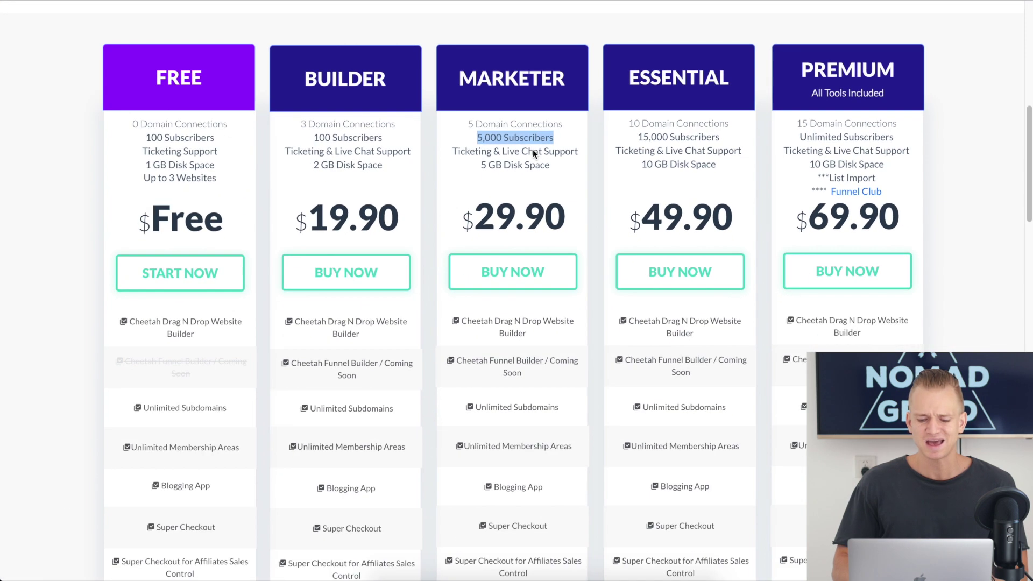
{"action": "triple_click", "coordinate": [506, 210]}
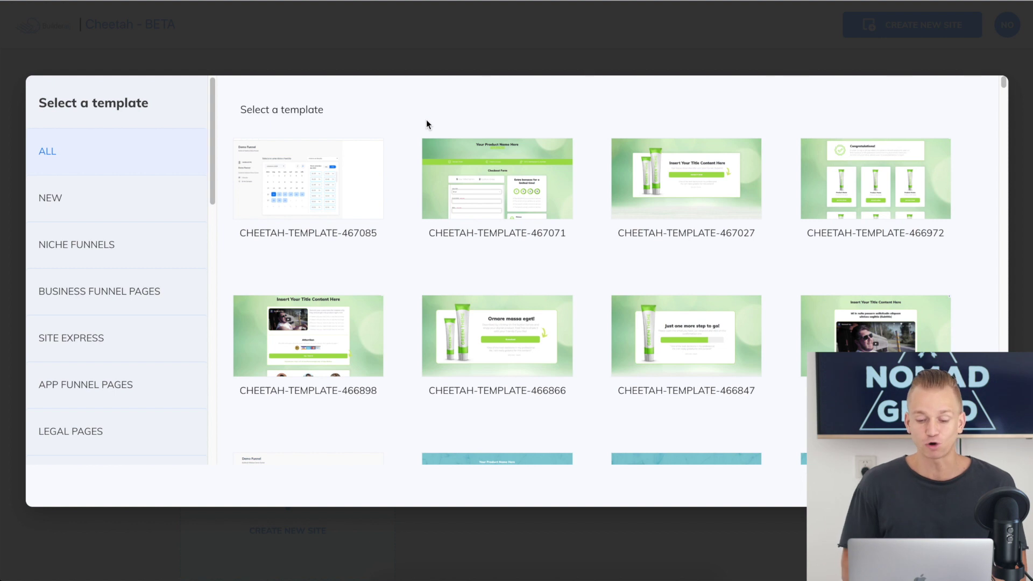
Step: Browse all the site templates in the Cheetah template selection
{"action": "scroll", "coordinate": [427, 247], "scroll_direction": "down", "scroll_amount": 2}
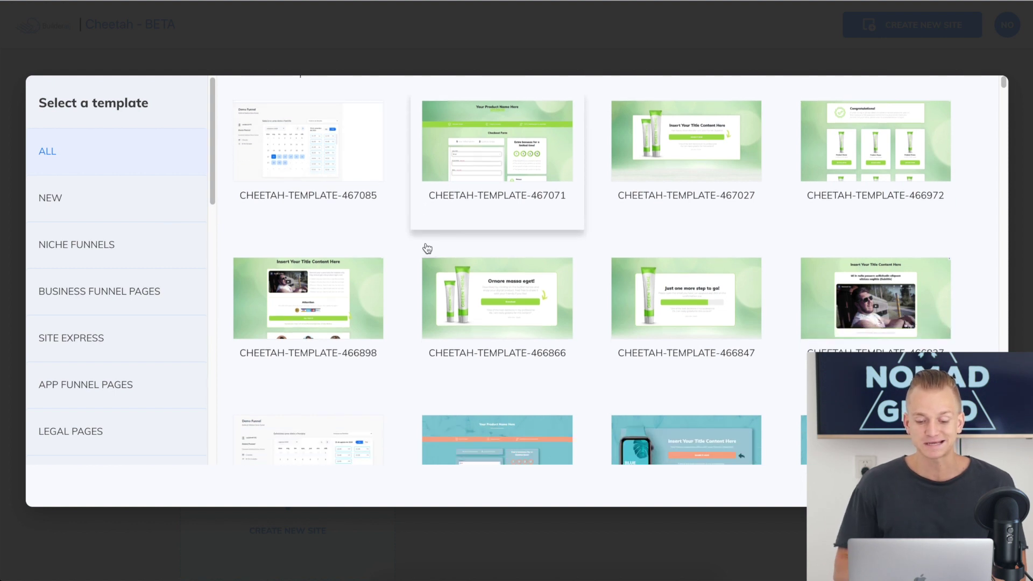
{"action": "scroll", "coordinate": [427, 247], "scroll_direction": "down", "scroll_amount": 8}
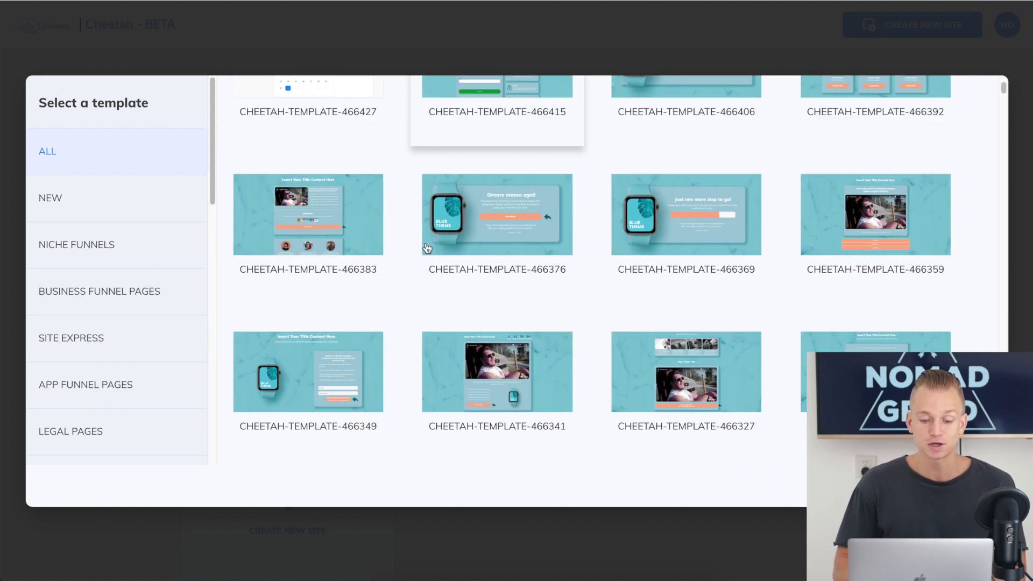
{"action": "scroll", "coordinate": [428, 247], "scroll_direction": "down", "scroll_amount": 3}
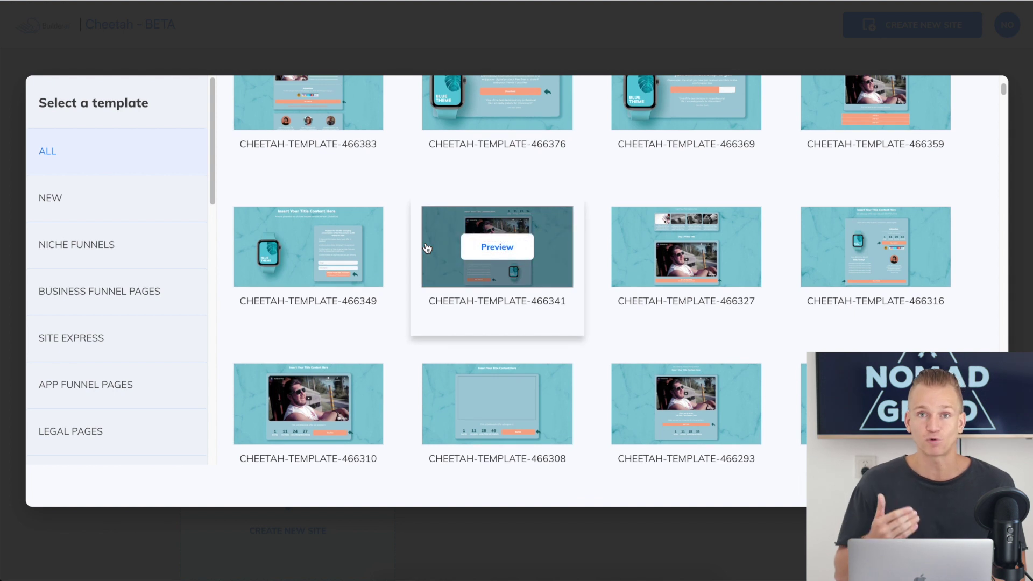
{"action": "scroll", "coordinate": [427, 247], "scroll_direction": "down", "scroll_amount": 8}
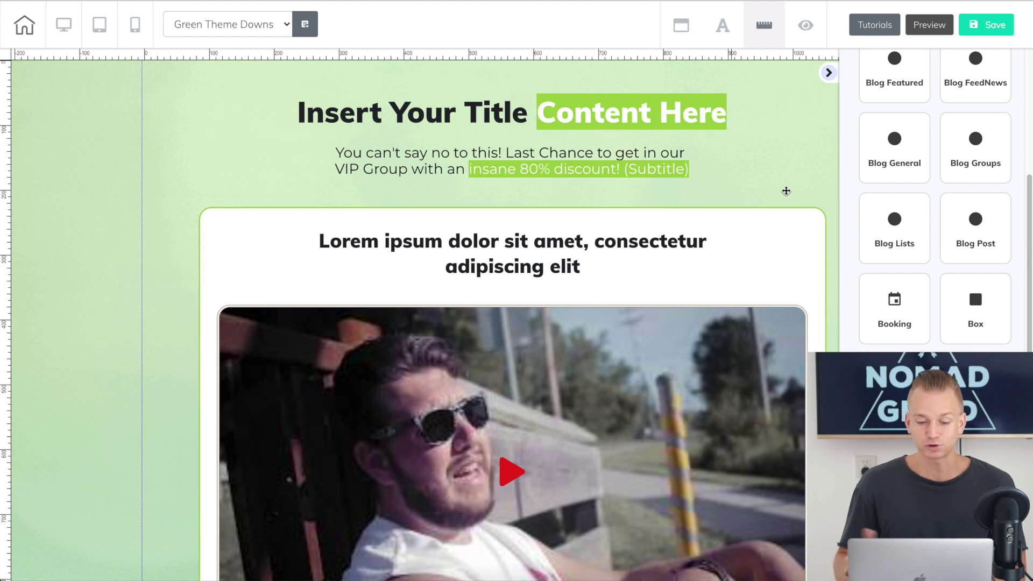
Step: Look through the green-themed downsell page in the Cheetah editor and browse the elements available to add
{"action": "scroll", "coordinate": [786, 191], "scroll_direction": "down", "scroll_amount": 10}
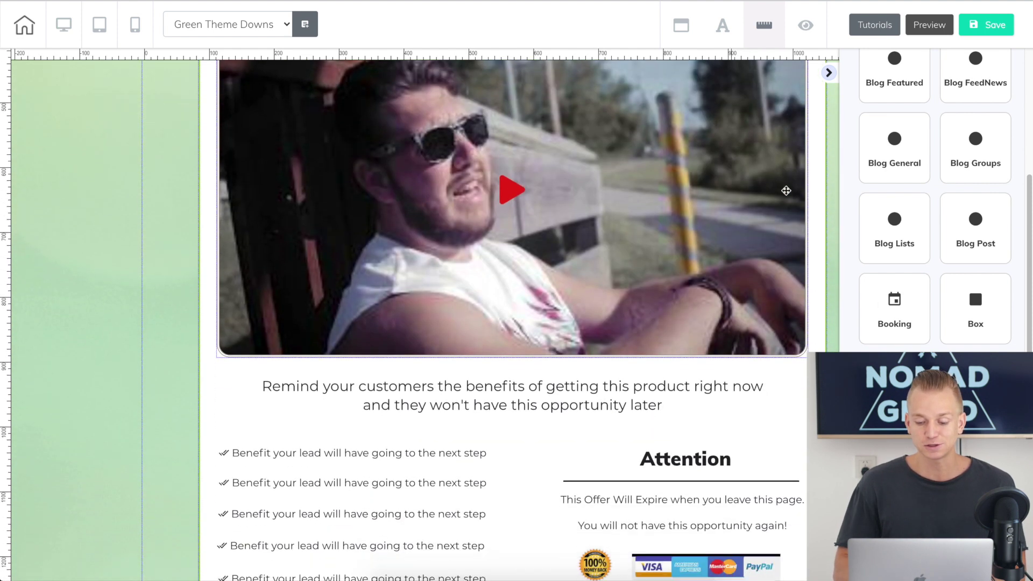
{"action": "scroll", "coordinate": [786, 191], "scroll_direction": "down", "scroll_amount": 1}
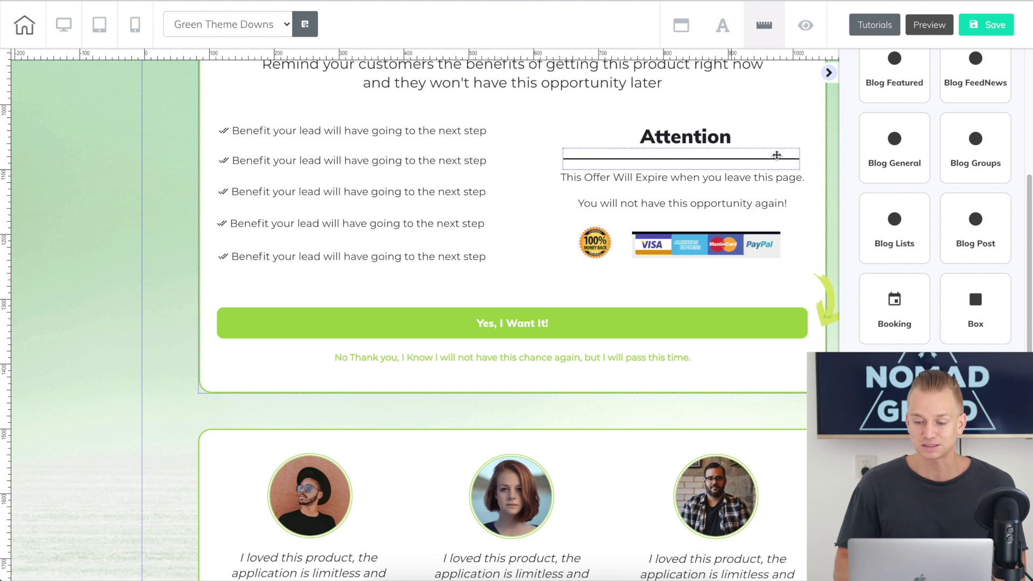
{"action": "left_click", "coordinate": [957, 119]}
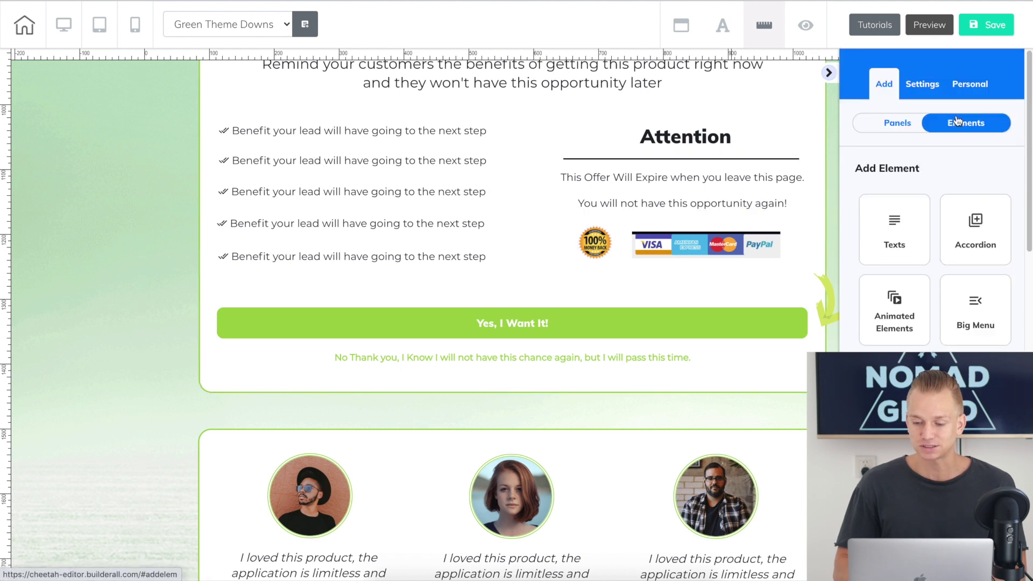
{"action": "left_click", "coordinate": [885, 125]}
{"action": "left_click", "coordinate": [976, 127]}
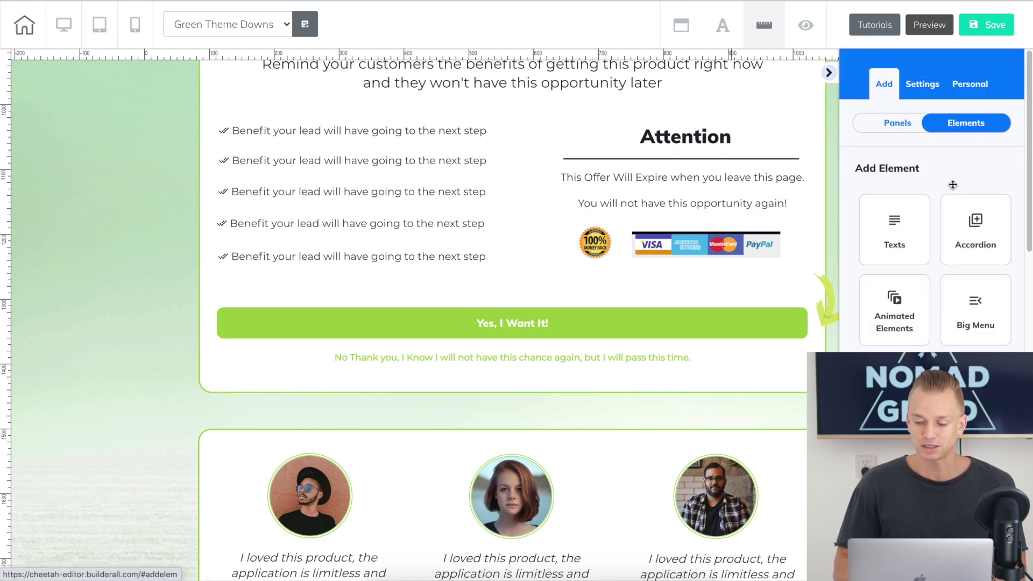
{"action": "scroll", "coordinate": [934, 243], "scroll_direction": "down", "scroll_amount": 2}
{"action": "scroll", "coordinate": [934, 243], "scroll_direction": "down", "scroll_amount": 4}
{"action": "left_click_drag", "start_coordinate": [957, 276], "coordinate": [890, 314]}
{"action": "scroll", "coordinate": [899, 311], "scroll_direction": "down", "scroll_amount": 10}
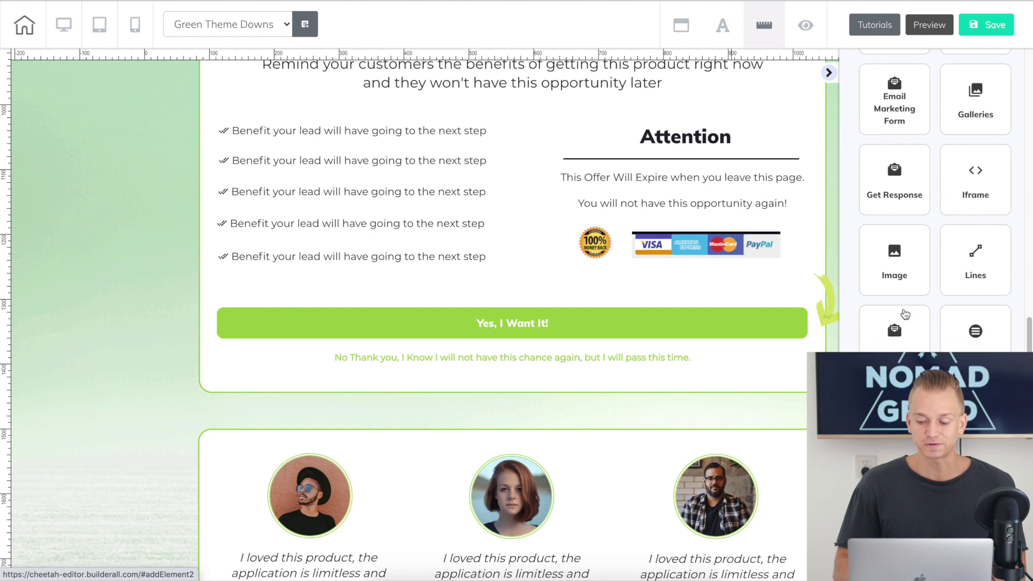
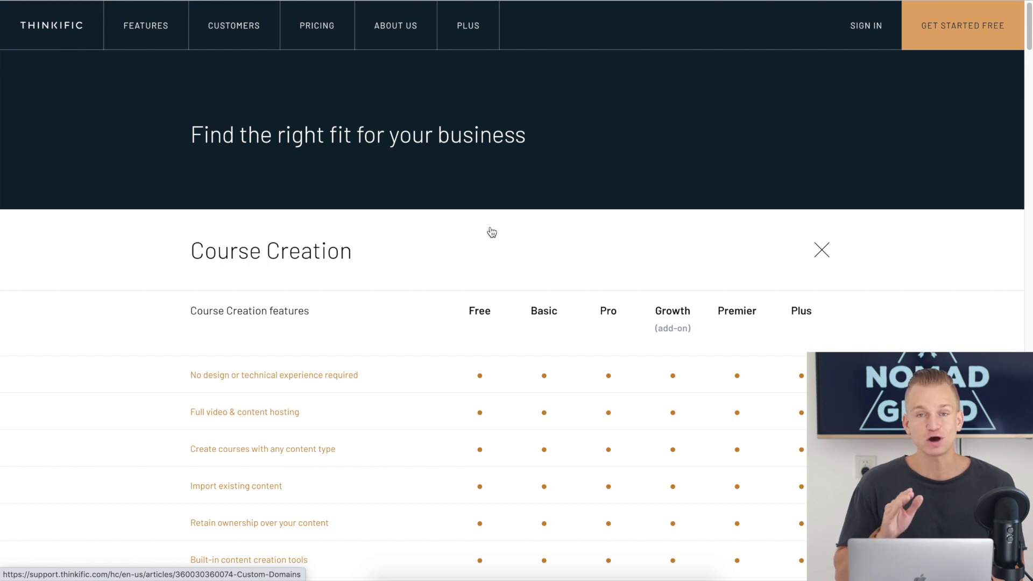
Step: Examine Thinkific's feature comparison across its plans, from Course Creation through Sales & Marketing to Design Customization
{"action": "scroll", "coordinate": [491, 231], "scroll_direction": "down", "scroll_amount": 3}
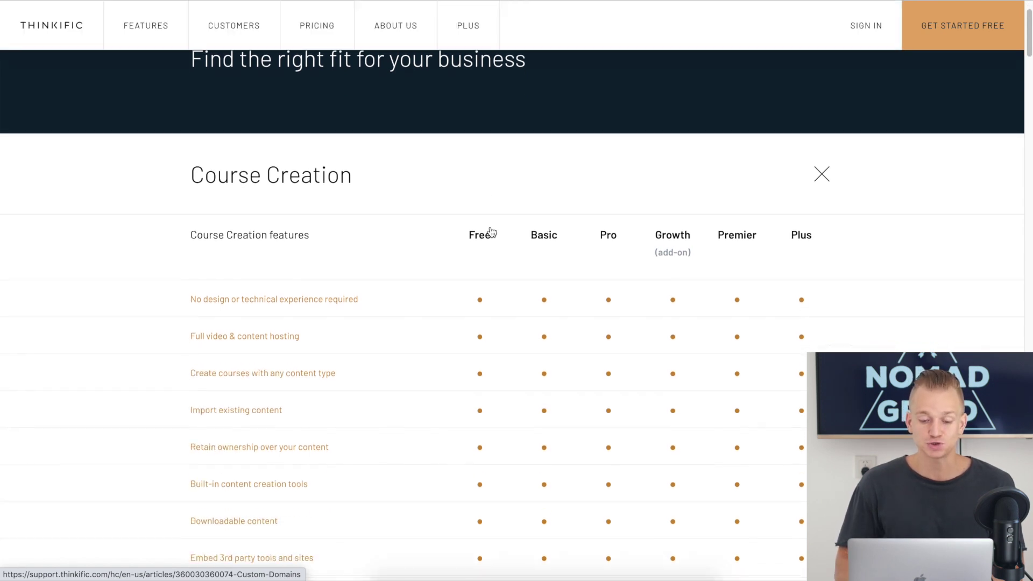
{"action": "scroll", "coordinate": [490, 231], "scroll_direction": "down", "scroll_amount": 20}
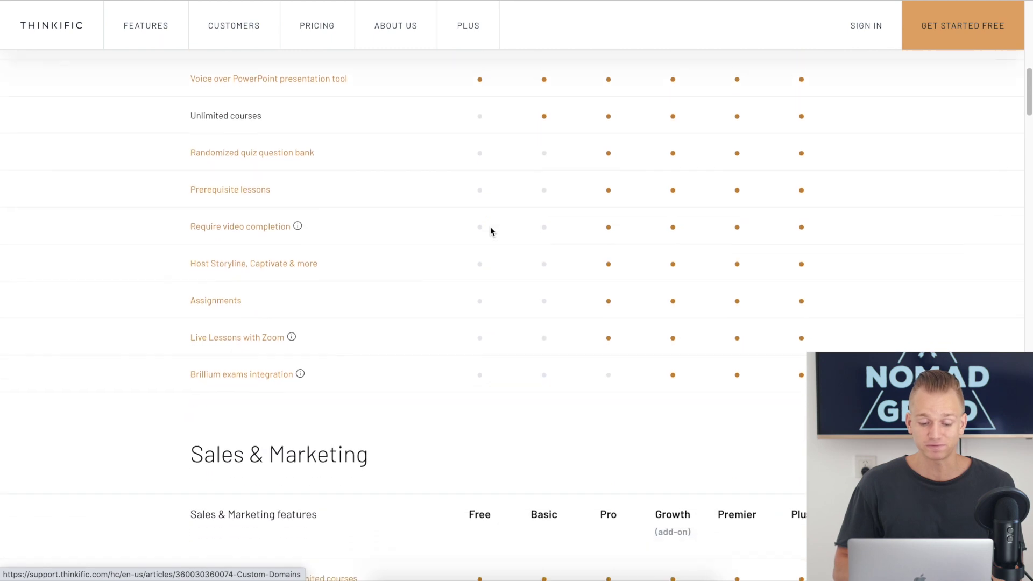
{"action": "scroll", "coordinate": [491, 231], "scroll_direction": "down", "scroll_amount": 20}
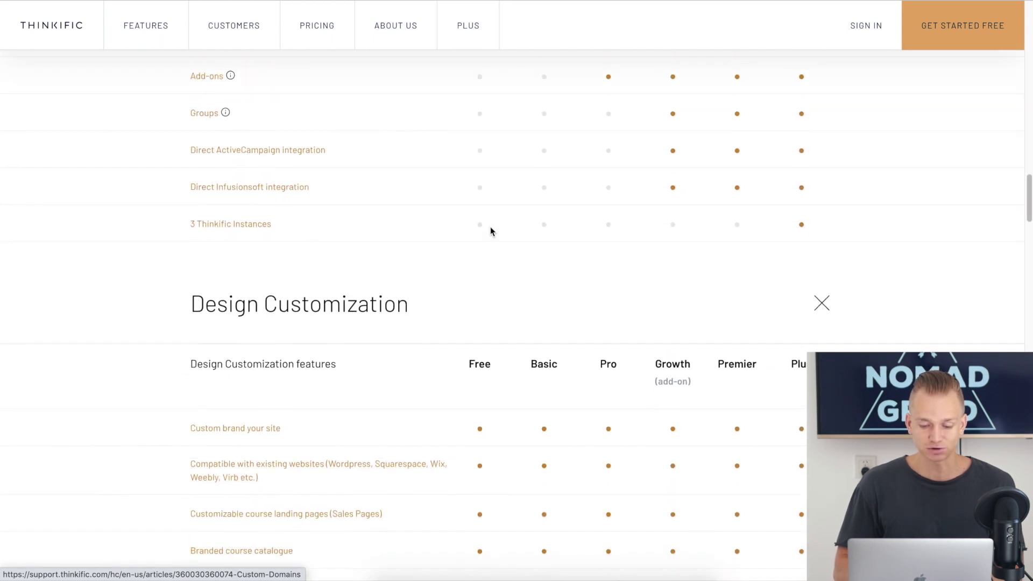
{"action": "scroll", "coordinate": [491, 228], "scroll_direction": "down", "scroll_amount": 1}
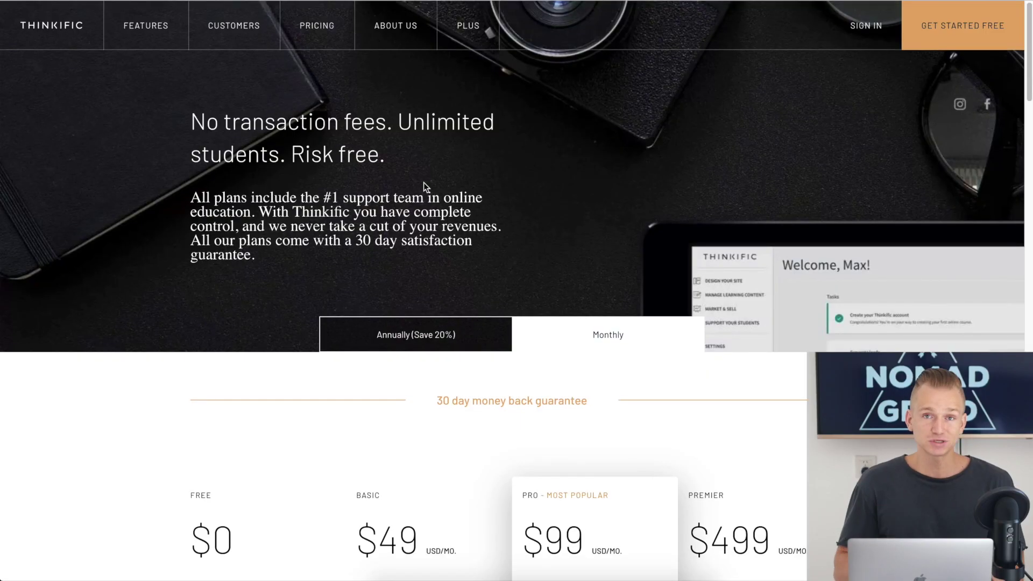
Step: Review the monthly prices and included features of Thinkific's Free, Basic, Pro and Premier plans
{"action": "scroll", "coordinate": [424, 182], "scroll_direction": "down", "scroll_amount": 6}
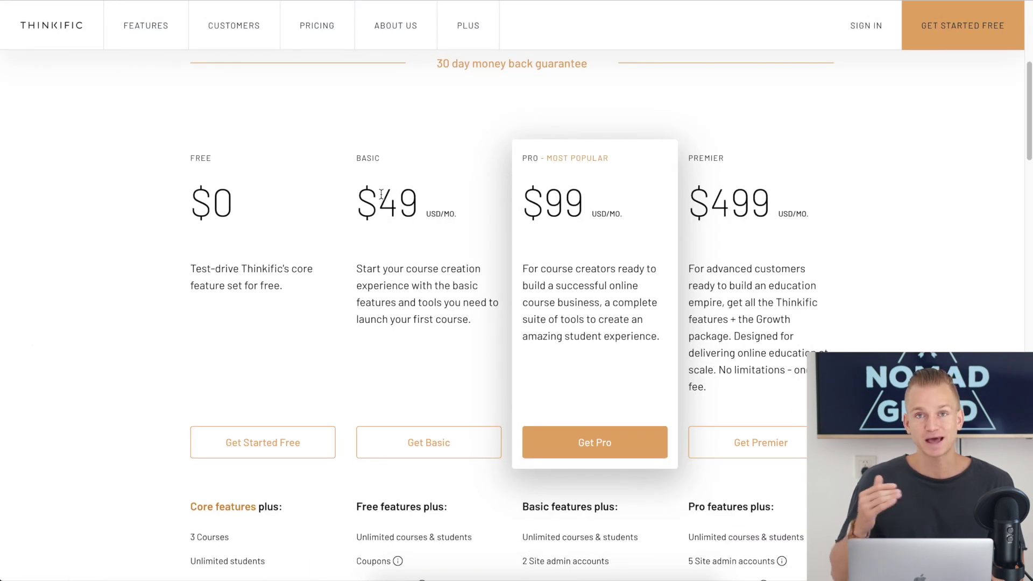
{"action": "scroll", "coordinate": [381, 197], "scroll_direction": "down", "scroll_amount": 5}
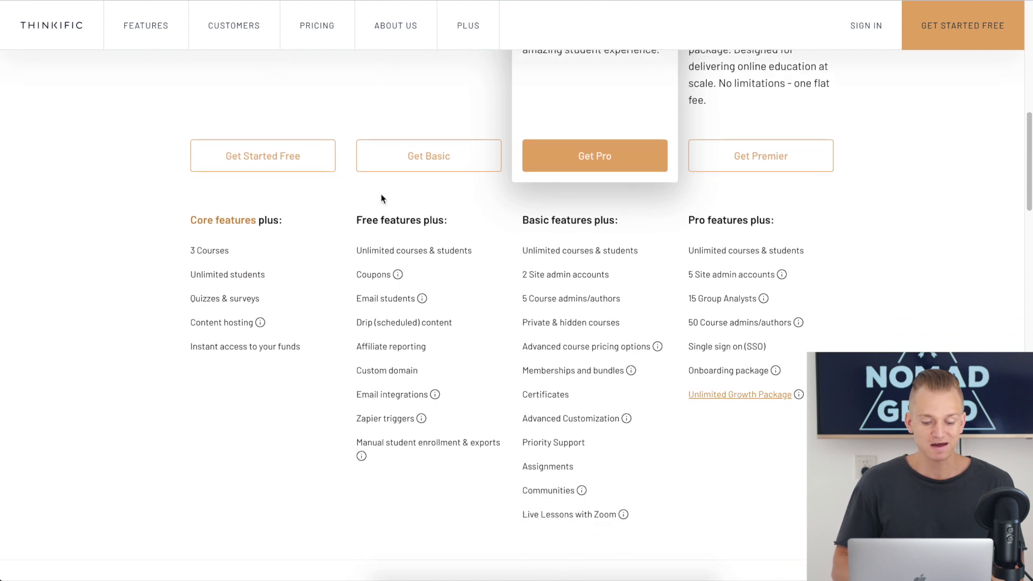
Step: Read the feature lists under Thinkific's Free and Basic plans
{"action": "scroll", "coordinate": [386, 186], "scroll_direction": "down", "scroll_amount": 2}
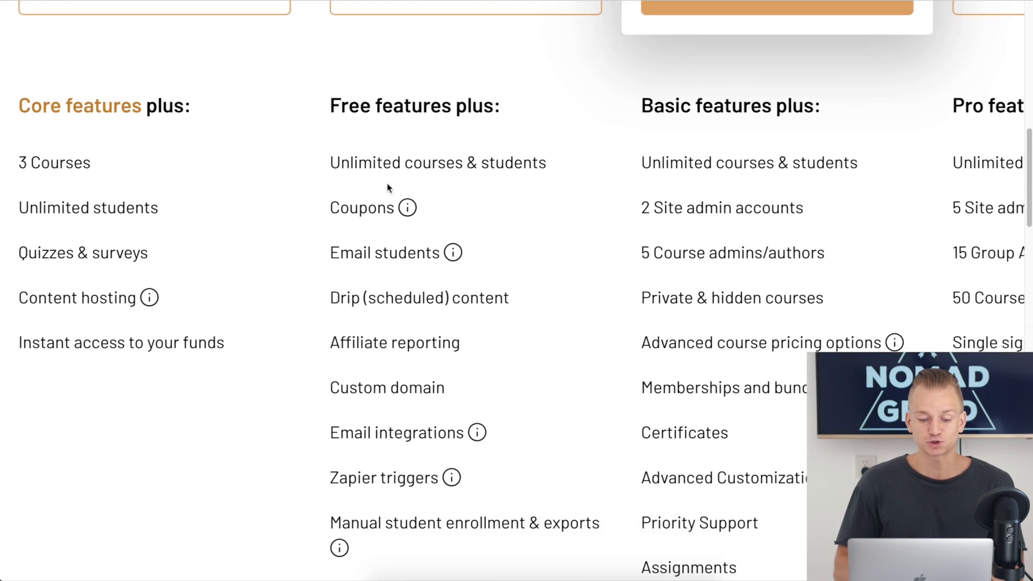
{"action": "scroll", "coordinate": [387, 186], "scroll_direction": "down", "scroll_amount": 1}
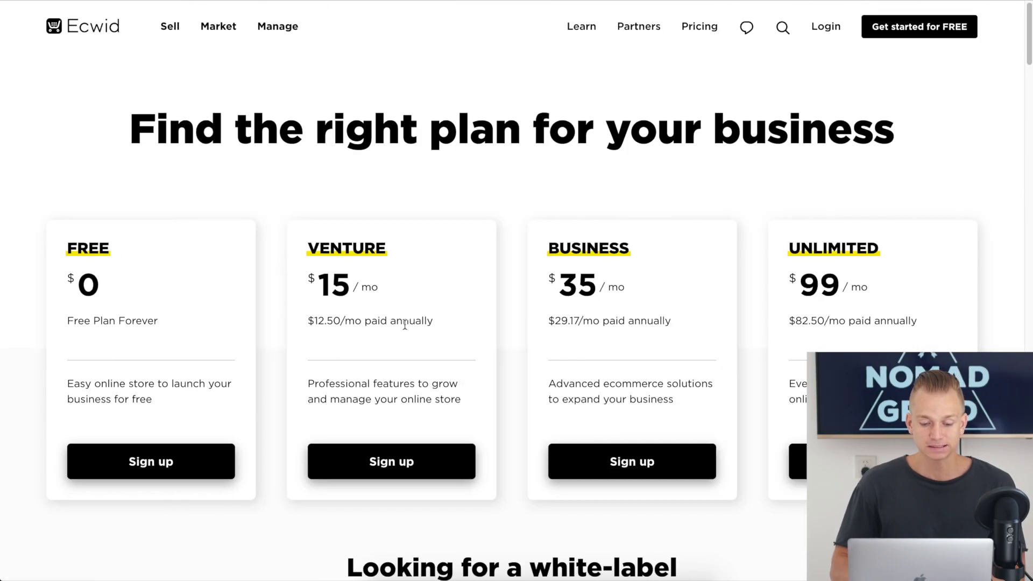
Step: Examine Ecwid's feature comparison across the Free, Venture, Business and Unlimited plans, from sales channels through promotion and support to platforms
{"action": "scroll", "coordinate": [405, 324], "scroll_direction": "down", "scroll_amount": 10}
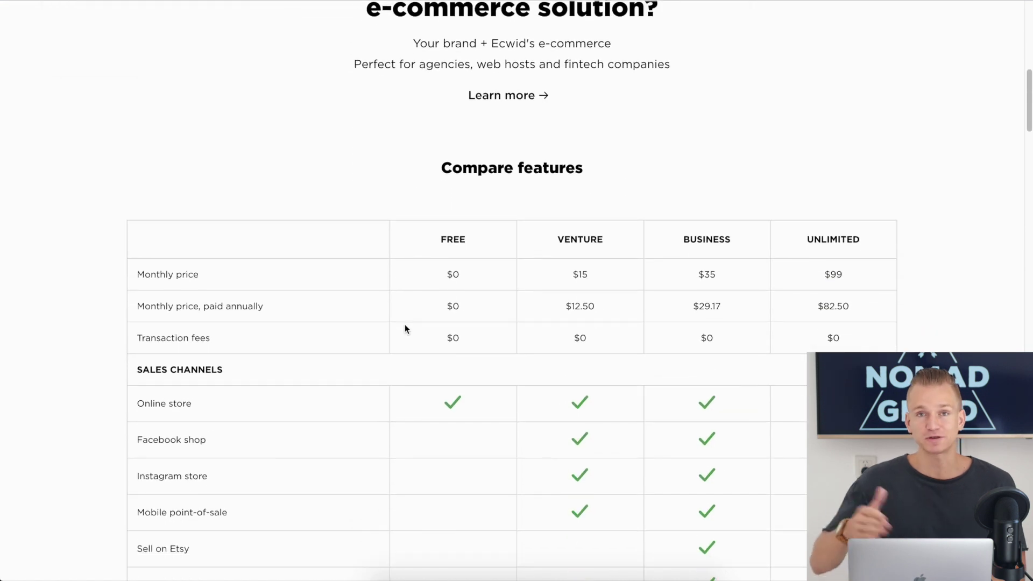
{"action": "scroll", "coordinate": [404, 324], "scroll_direction": "down", "scroll_amount": 8}
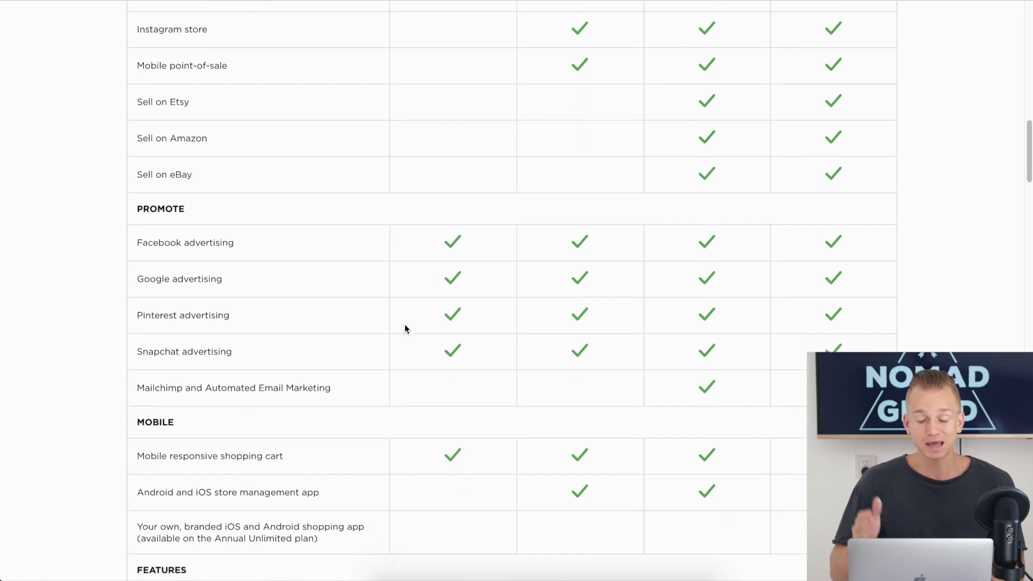
{"action": "scroll", "coordinate": [404, 328], "scroll_direction": "down", "scroll_amount": 10}
{"action": "scroll", "coordinate": [405, 328], "scroll_direction": "down", "scroll_amount": 6}
{"action": "scroll", "coordinate": [405, 328], "scroll_direction": "up", "scroll_amount": 1}
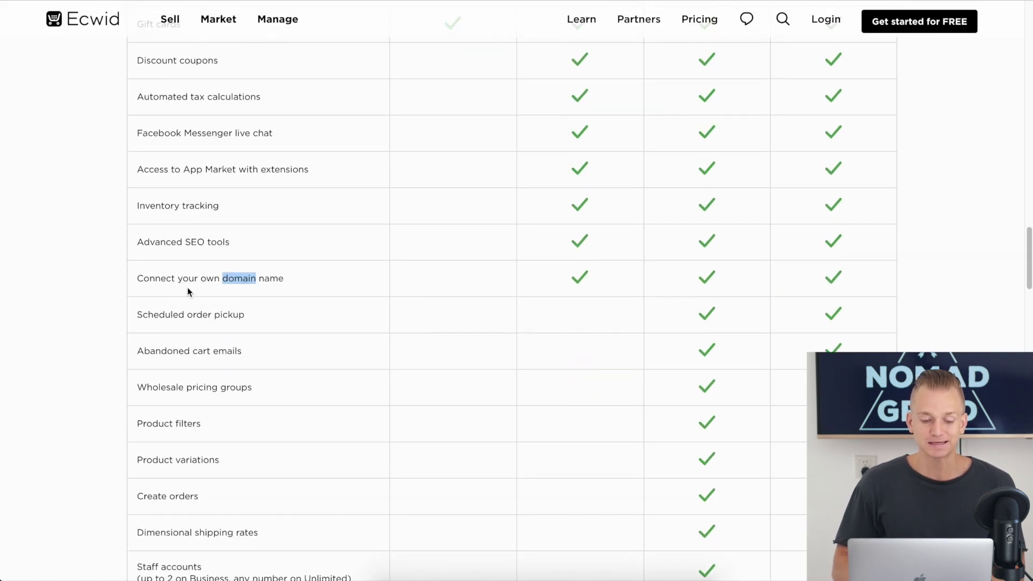
{"action": "scroll", "coordinate": [187, 287], "scroll_direction": "up", "scroll_amount": 5}
{"action": "scroll", "coordinate": [188, 291], "scroll_direction": "down", "scroll_amount": 5}
{"action": "scroll", "coordinate": [479, 263], "scroll_direction": "down", "scroll_amount": 15}
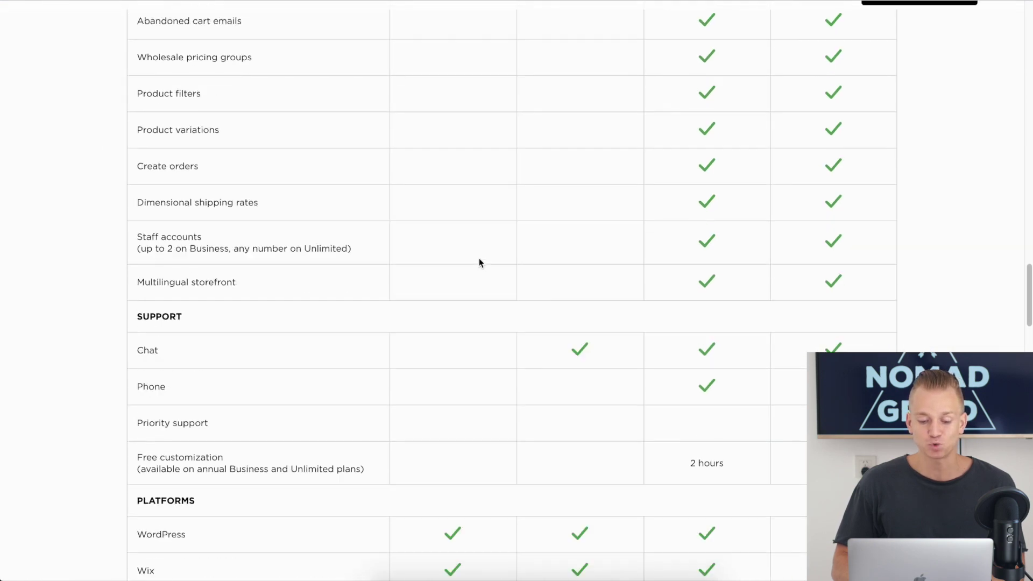
{"action": "scroll", "coordinate": [481, 262], "scroll_direction": "up", "scroll_amount": 20}
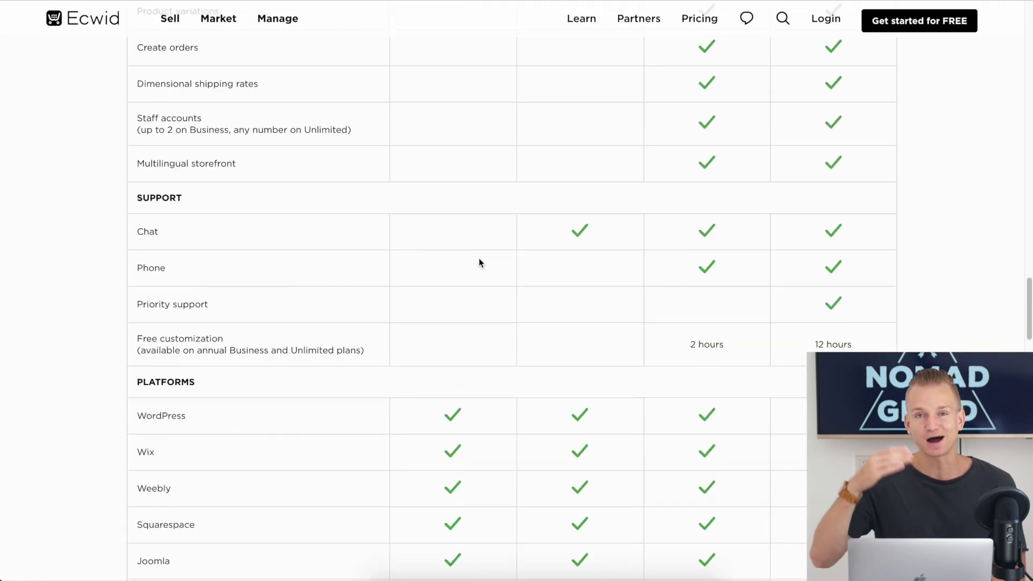
{"action": "scroll", "coordinate": [480, 261], "scroll_direction": "up", "scroll_amount": 20}
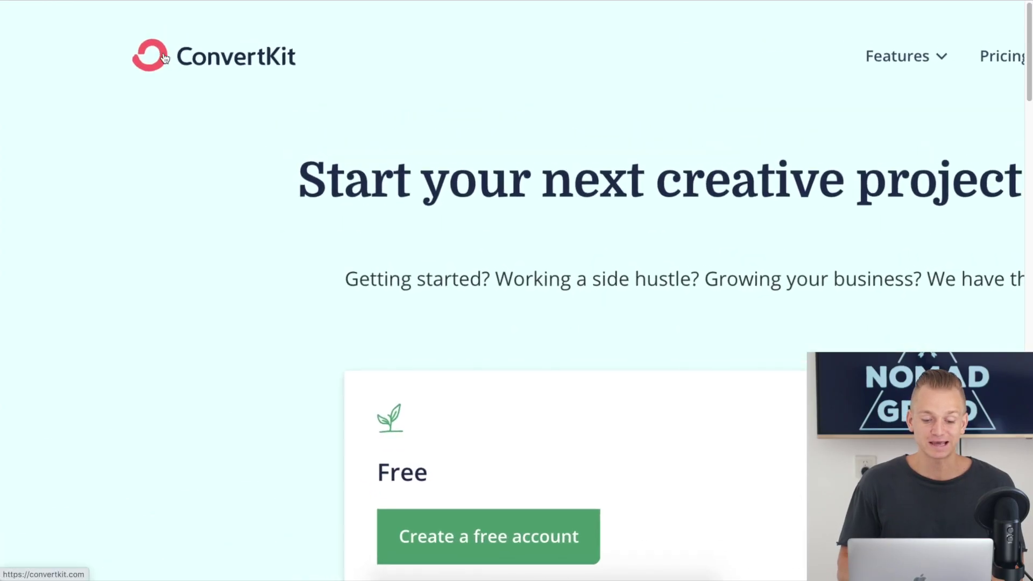
Step: Review the features and monthly prices of ConvertKit's Free and Creator plans, highlighting individual items in the Free plan's list
{"action": "scroll", "coordinate": [443, 309], "scroll_direction": "down", "scroll_amount": 3}
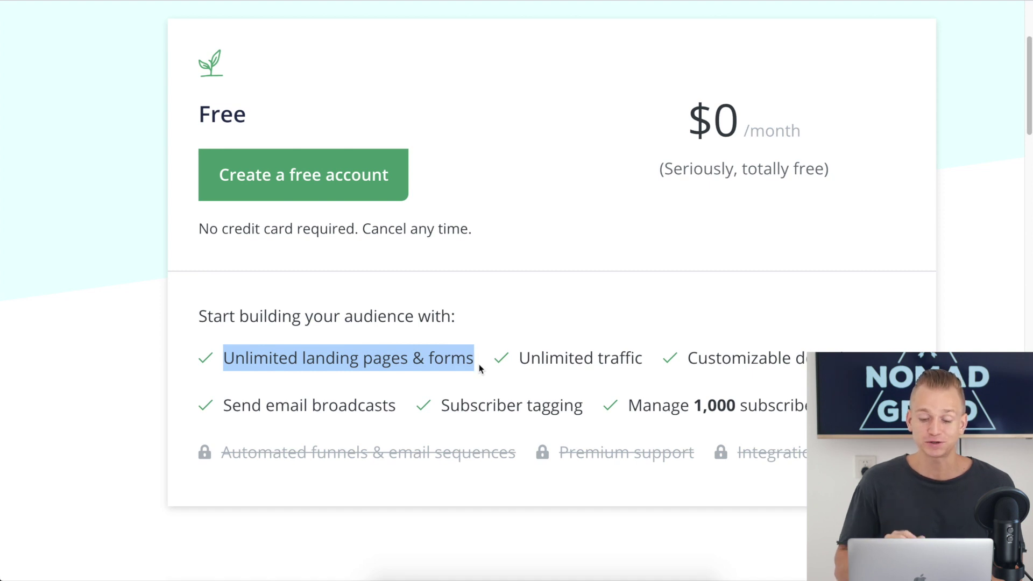
{"action": "scroll", "coordinate": [546, 363], "scroll_direction": "down", "scroll_amount": 1}
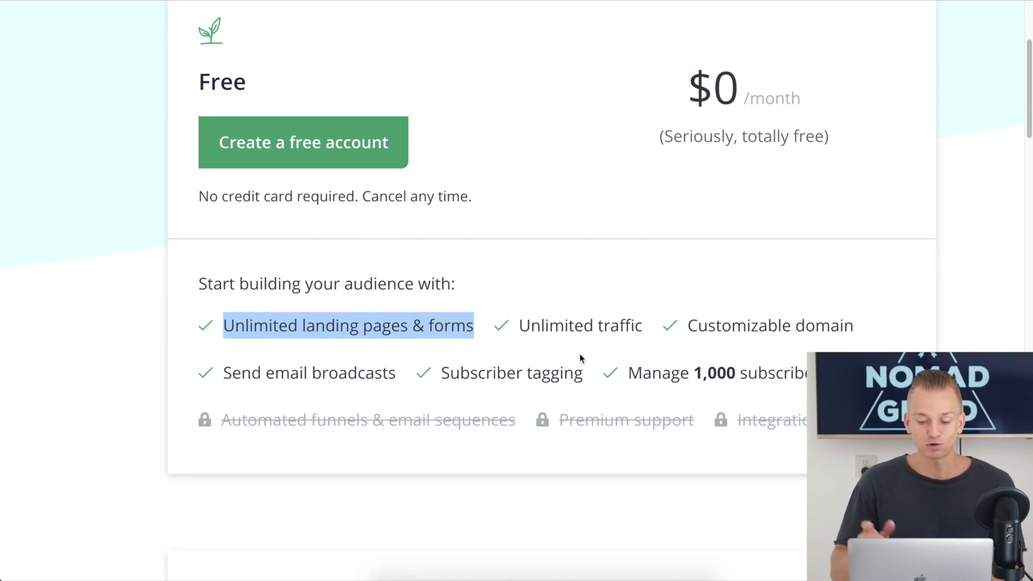
{"action": "left_click_drag", "start_coordinate": [686, 328], "coordinate": [813, 329]}
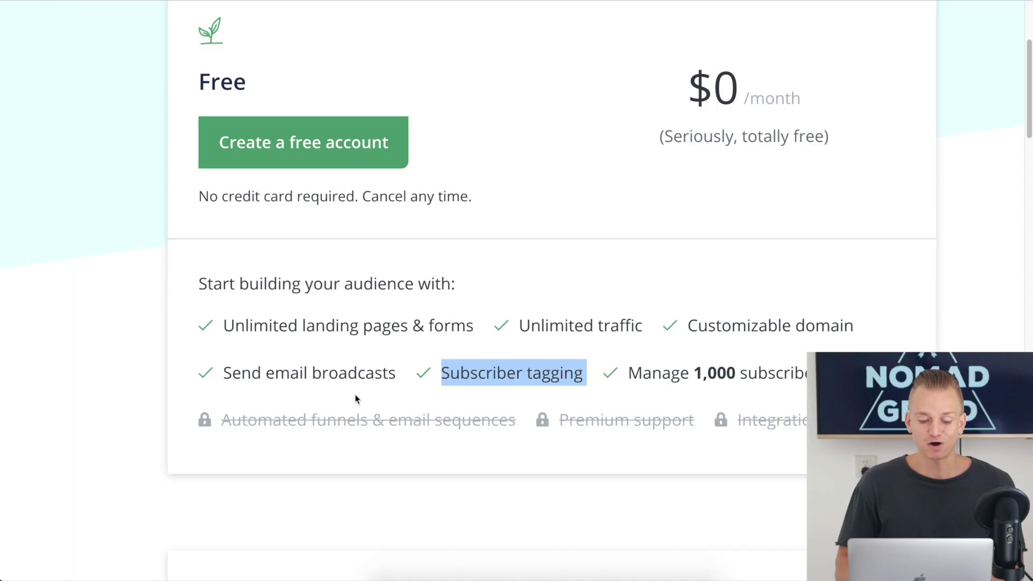
{"action": "scroll", "coordinate": [355, 398], "scroll_direction": "down", "scroll_amount": 3}
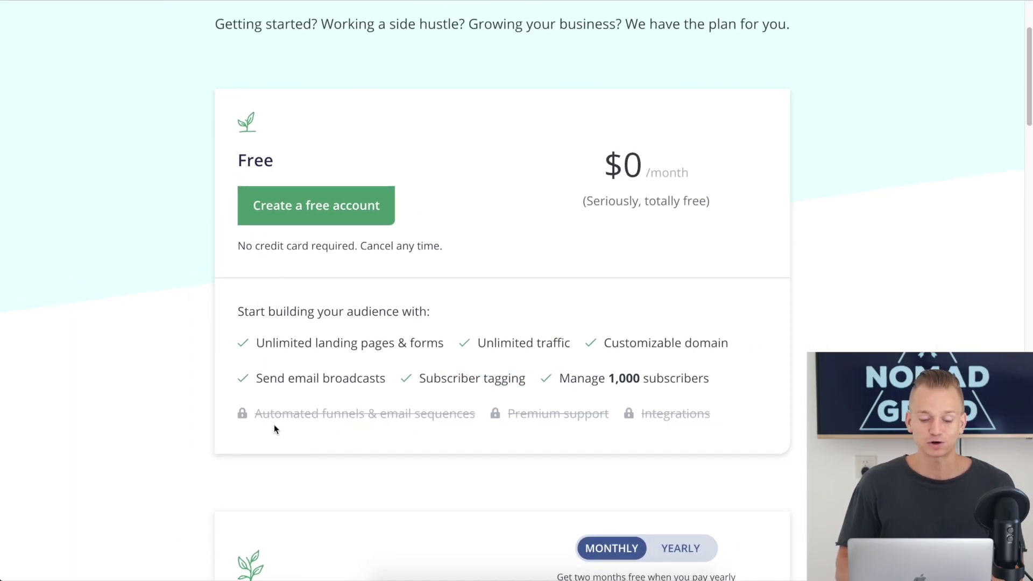
{"action": "left_click", "coordinate": [474, 420]}
{"action": "scroll", "coordinate": [474, 419], "scroll_direction": "down", "scroll_amount": 3}
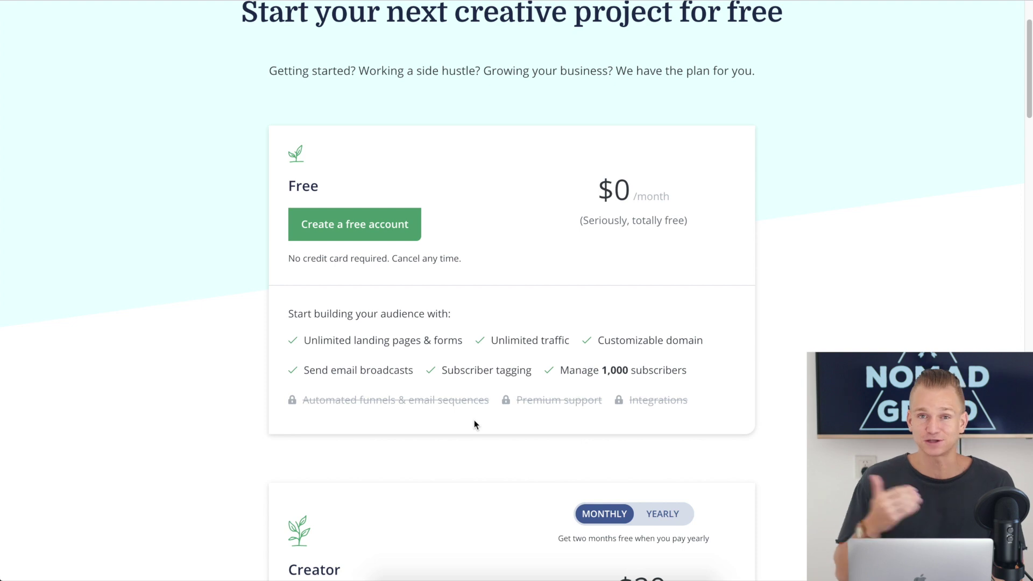
{"action": "scroll", "coordinate": [474, 421], "scroll_direction": "down", "scroll_amount": 5}
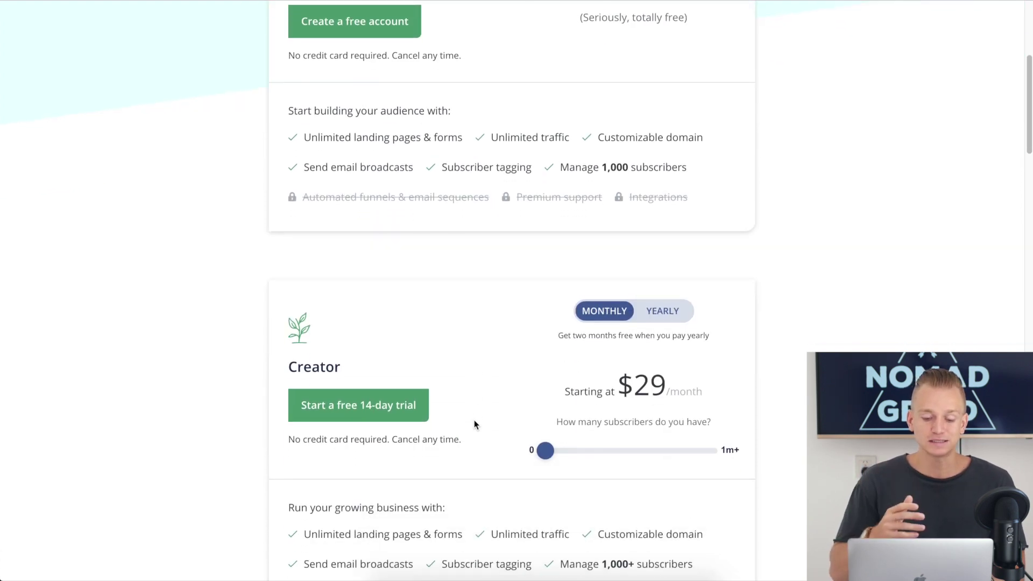
{"action": "scroll", "coordinate": [474, 424], "scroll_direction": "up", "scroll_amount": 10}
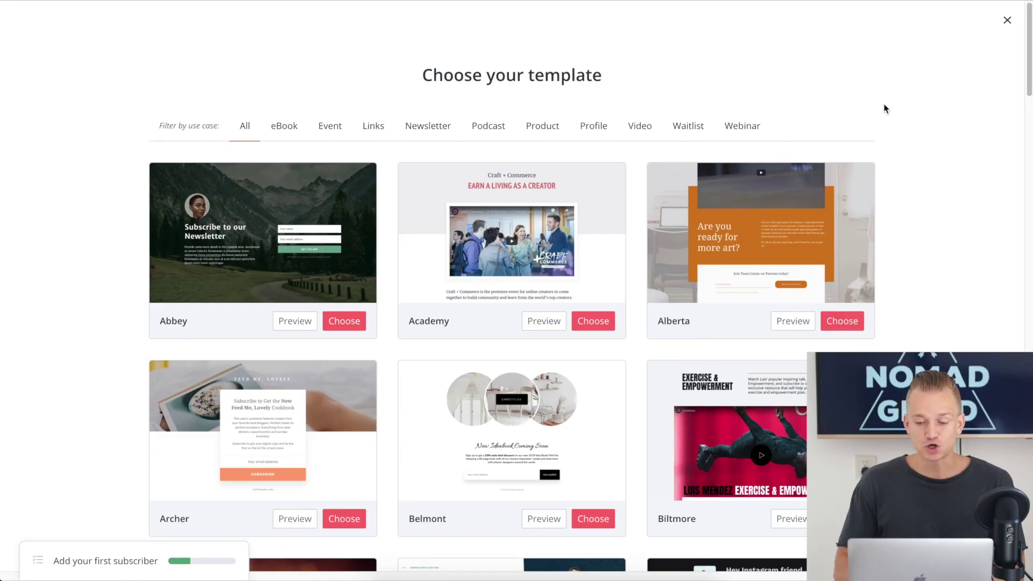
Step: Browse ConvertKit's landing page templates and choose the Centennial template
{"action": "scroll", "coordinate": [885, 109], "scroll_direction": "down", "scroll_amount": 3}
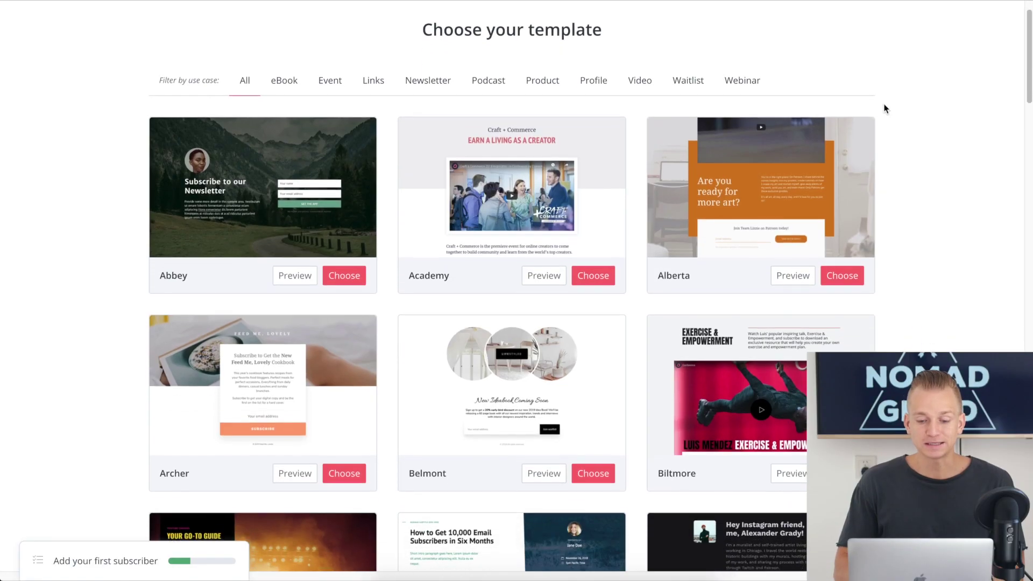
{"action": "scroll", "coordinate": [885, 110], "scroll_direction": "down", "scroll_amount": 10}
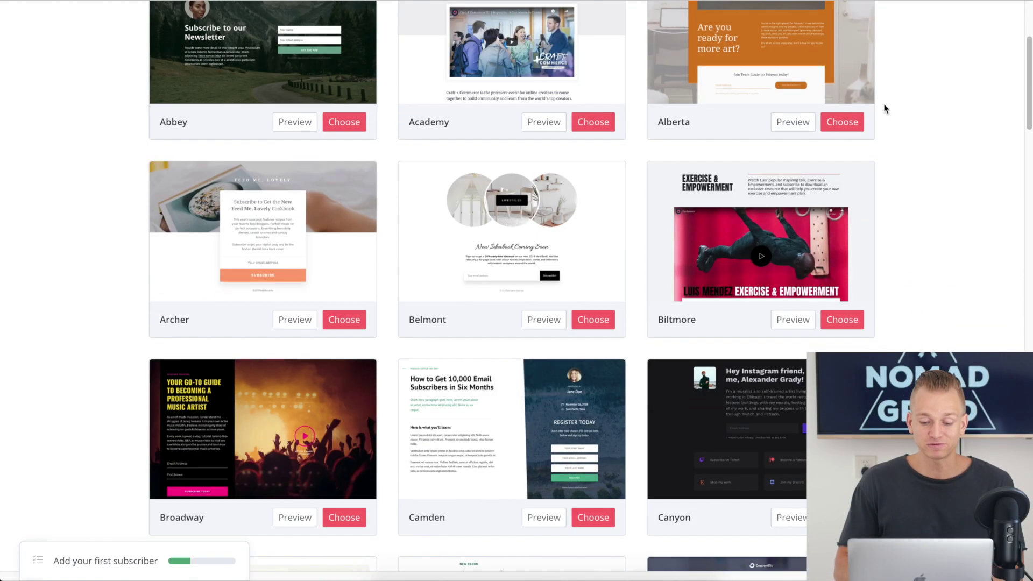
{"action": "scroll", "coordinate": [885, 109], "scroll_direction": "down", "scroll_amount": 2}
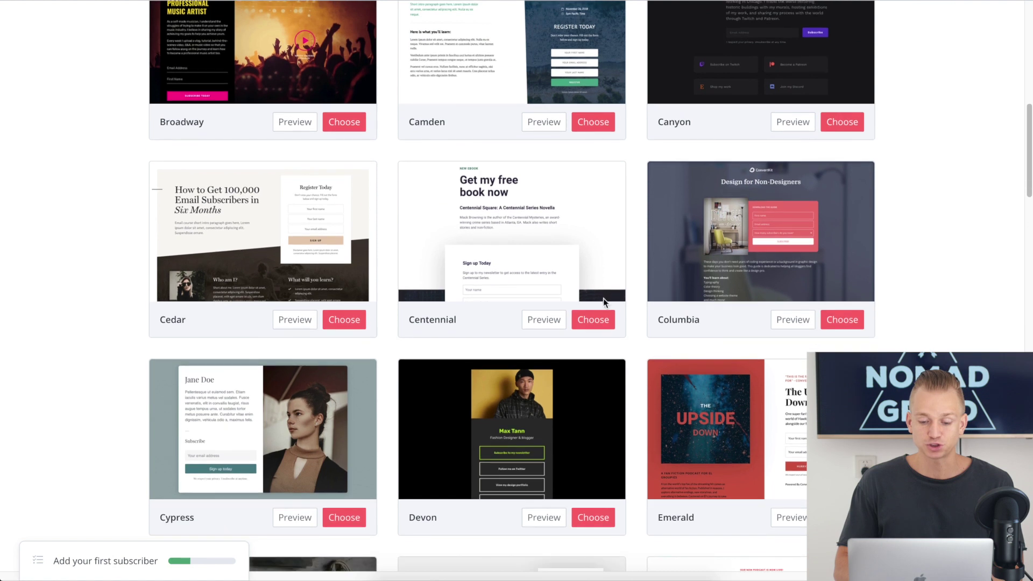
{"action": "left_click", "coordinate": [594, 321]}
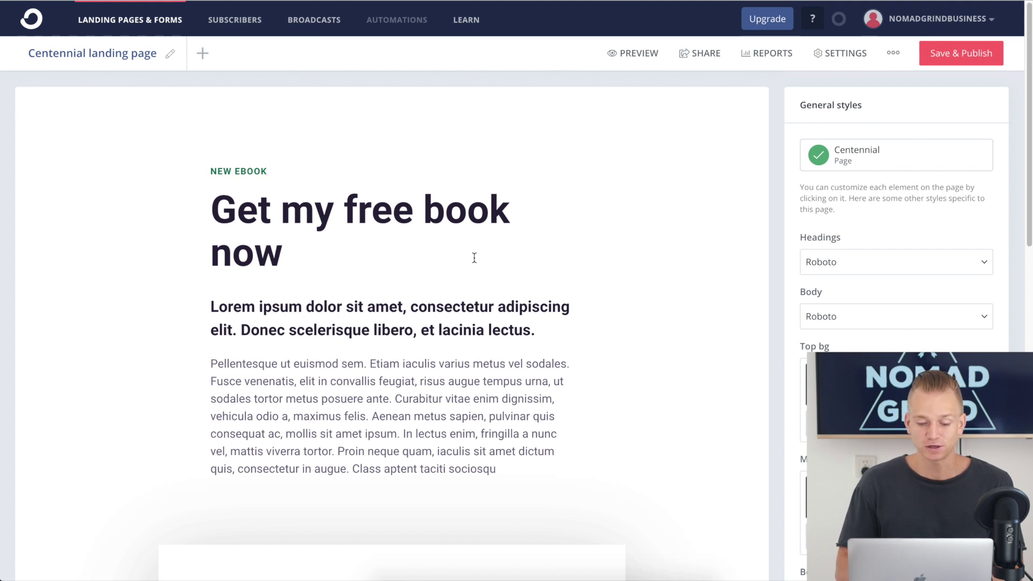
Step: Look over the Centennial landing page and insert a button below the body paragraph above the sign-up form
{"action": "scroll", "coordinate": [474, 257], "scroll_direction": "down", "scroll_amount": 6}
{"action": "scroll", "coordinate": [310, 277], "scroll_direction": "down", "scroll_amount": 3}
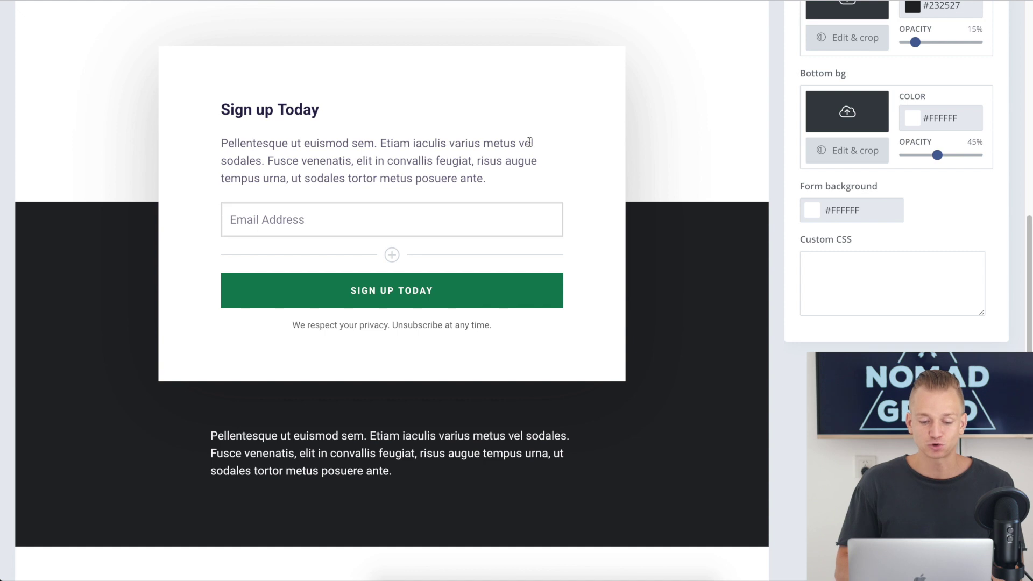
{"action": "scroll", "coordinate": [529, 142], "scroll_direction": "up", "scroll_amount": 5}
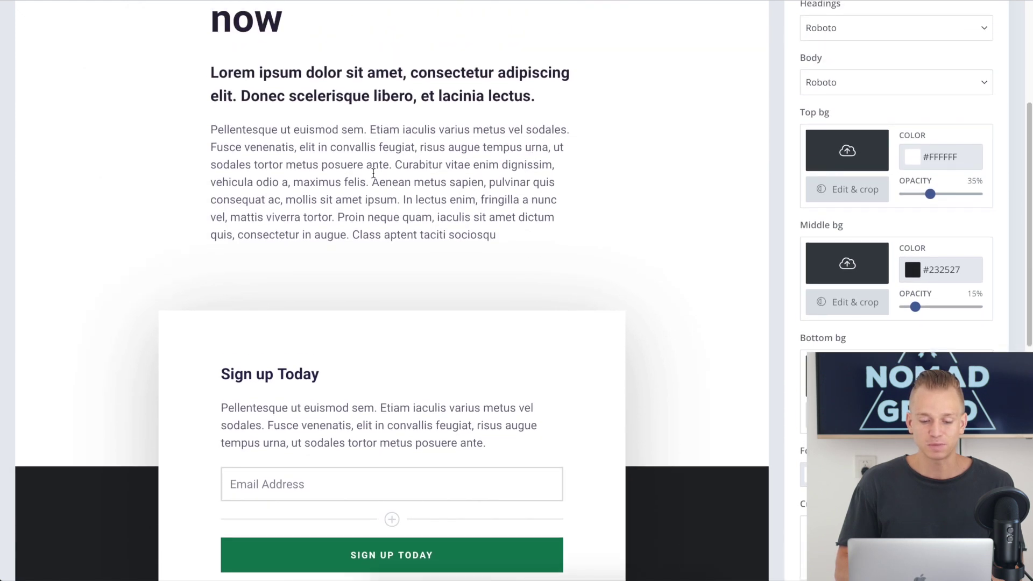
{"action": "left_click", "coordinate": [373, 173]}
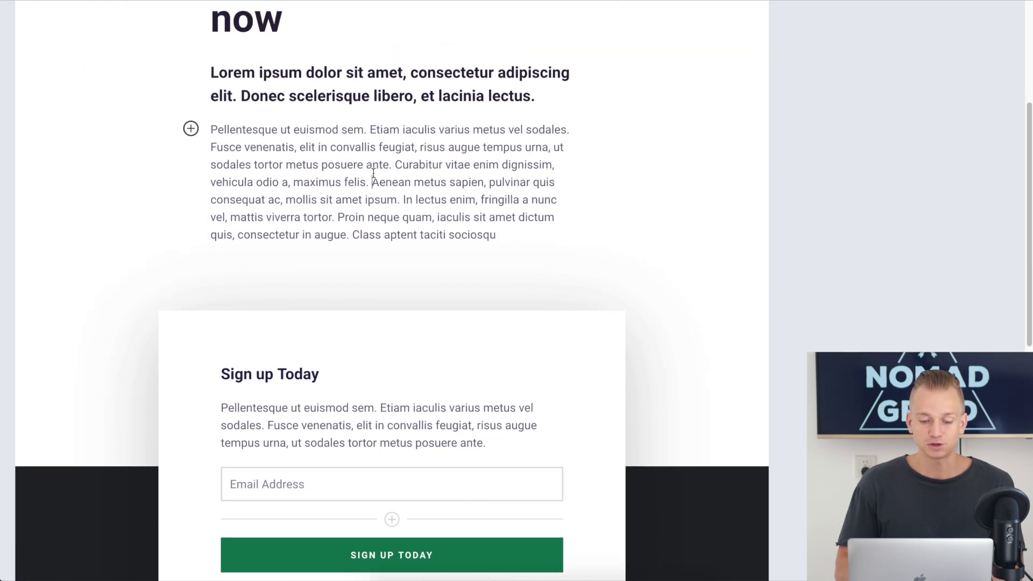
{"action": "left_click", "coordinate": [191, 130]}
{"action": "scroll", "coordinate": [248, 223], "scroll_direction": "down", "scroll_amount": 3}
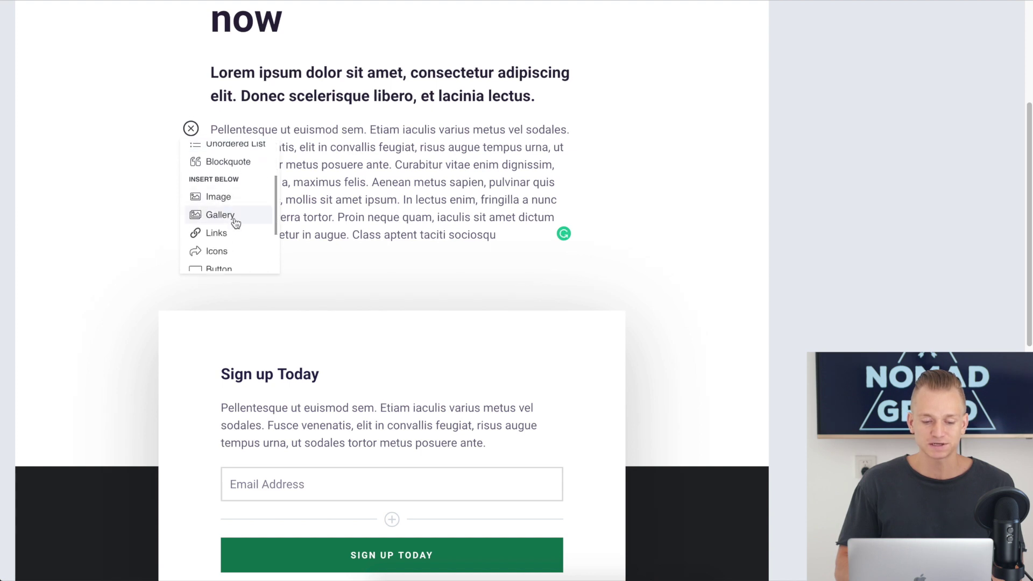
{"action": "scroll", "coordinate": [240, 205], "scroll_direction": "down", "scroll_amount": 2}
{"action": "scroll", "coordinate": [240, 203], "scroll_direction": "down", "scroll_amount": 1}
{"action": "left_click", "coordinate": [225, 207]}
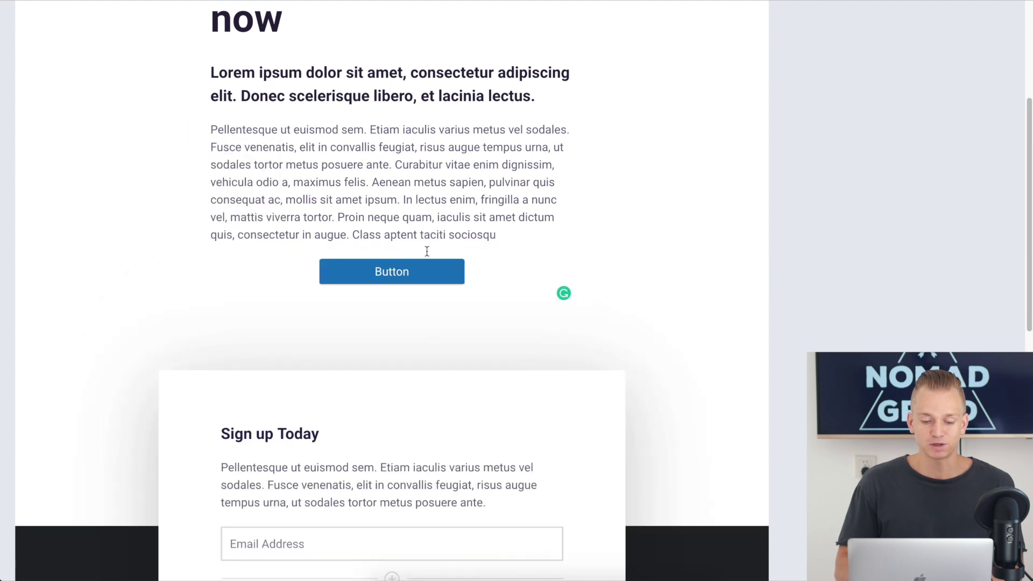
{"action": "left_click", "coordinate": [394, 272]}
{"action": "left_click", "coordinate": [315, 143]}
{"action": "scroll", "coordinate": [312, 137], "scroll_direction": "up", "scroll_amount": 1}
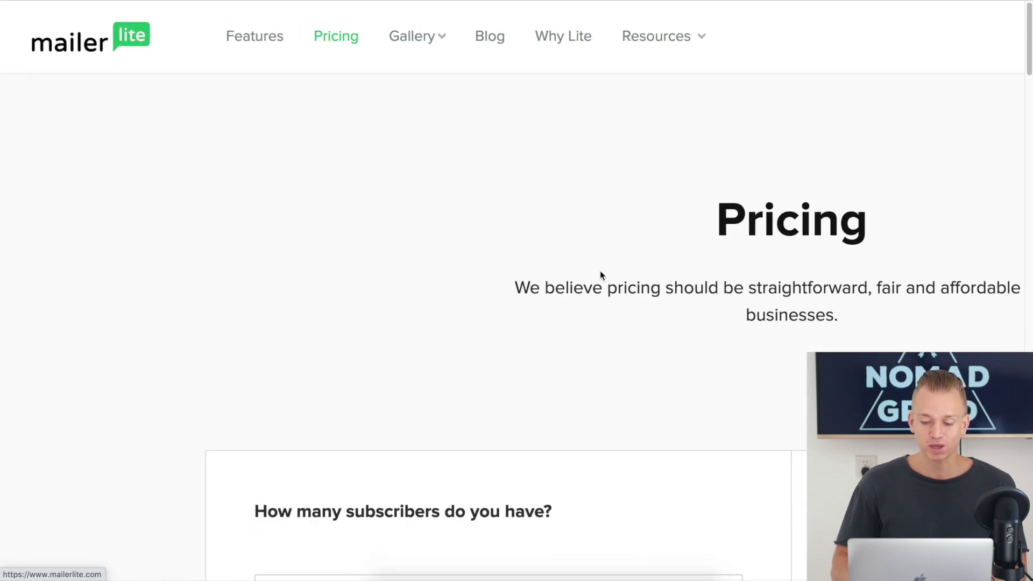
Step: Review MailerLite's monthly costs and email limits for each subscriber range
{"action": "scroll", "coordinate": [605, 276], "scroll_direction": "down", "scroll_amount": 4}
{"action": "scroll", "coordinate": [605, 276], "scroll_direction": "right", "scroll_amount": 5}
{"action": "scroll", "coordinate": [606, 276], "scroll_direction": "down", "scroll_amount": 3}
{"action": "scroll", "coordinate": [607, 280], "scroll_direction": "left", "scroll_amount": 5}
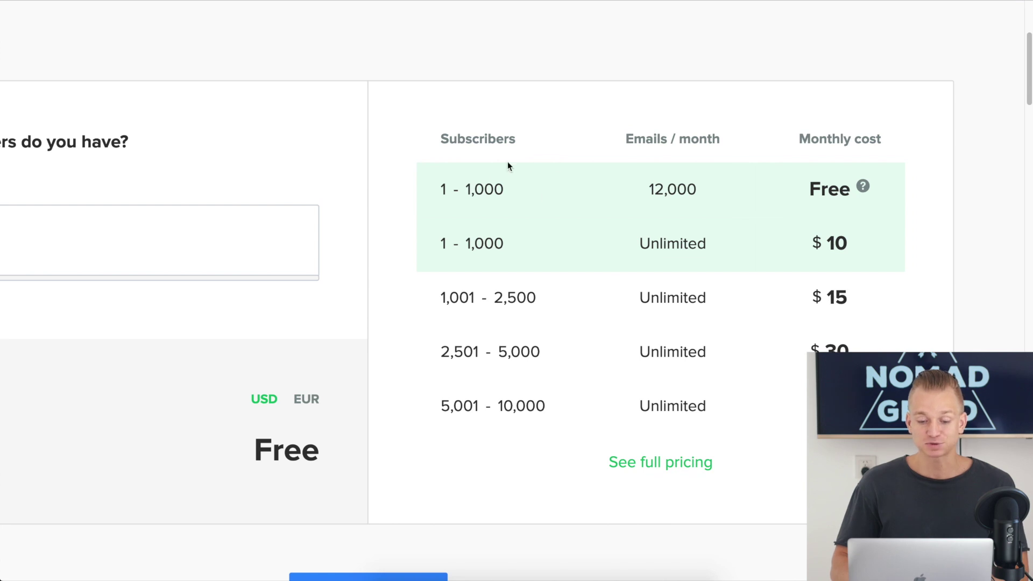
{"action": "scroll", "coordinate": [649, 220], "scroll_direction": "down", "scroll_amount": 4}
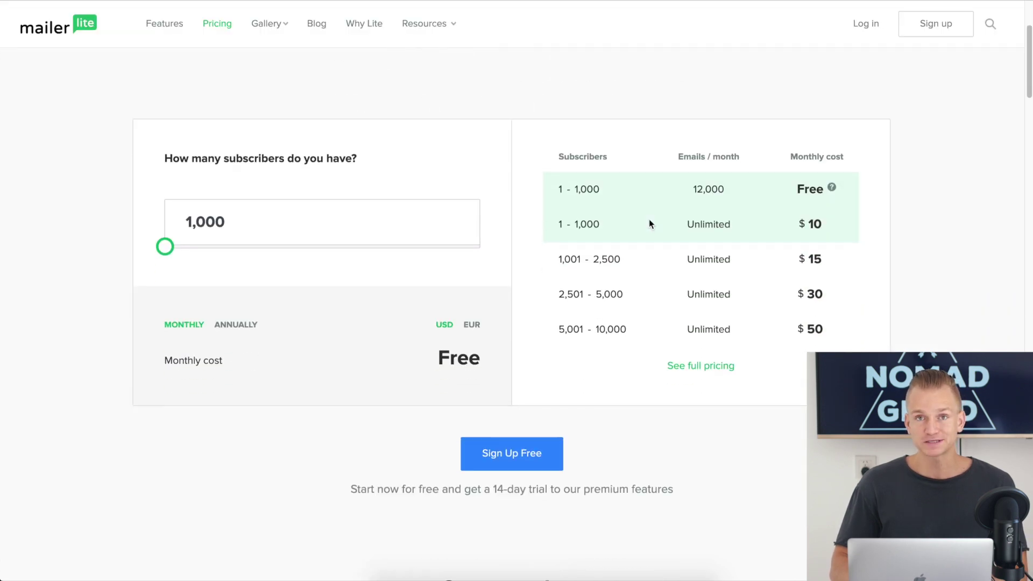
Step: Compare MailerLite's Premium and Free plan features for email campaigns, growing subscribers, delivery and tracking results
{"action": "scroll", "coordinate": [649, 221], "scroll_direction": "down", "scroll_amount": 15}
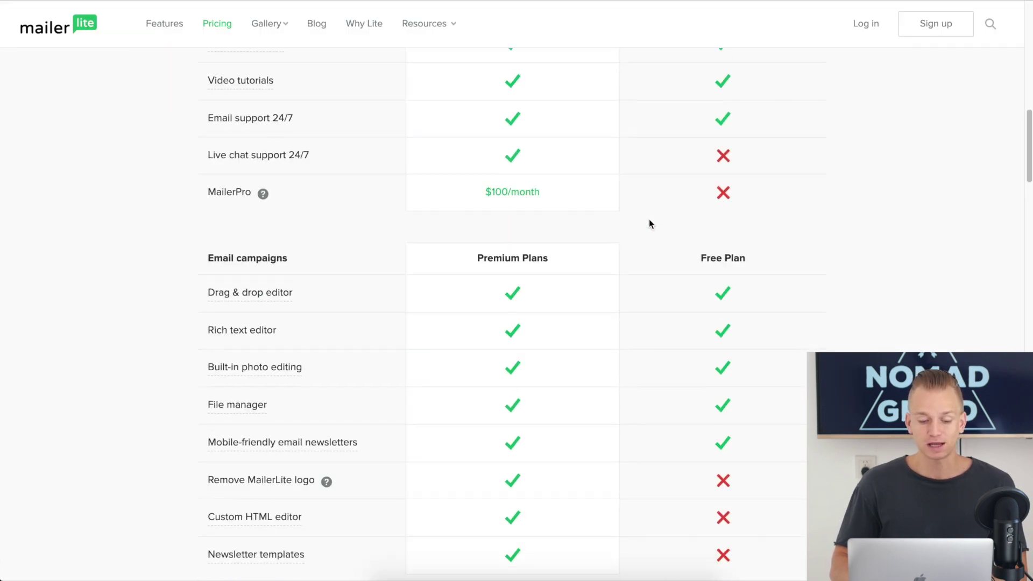
{"action": "scroll", "coordinate": [649, 220], "scroll_direction": "down", "scroll_amount": 5}
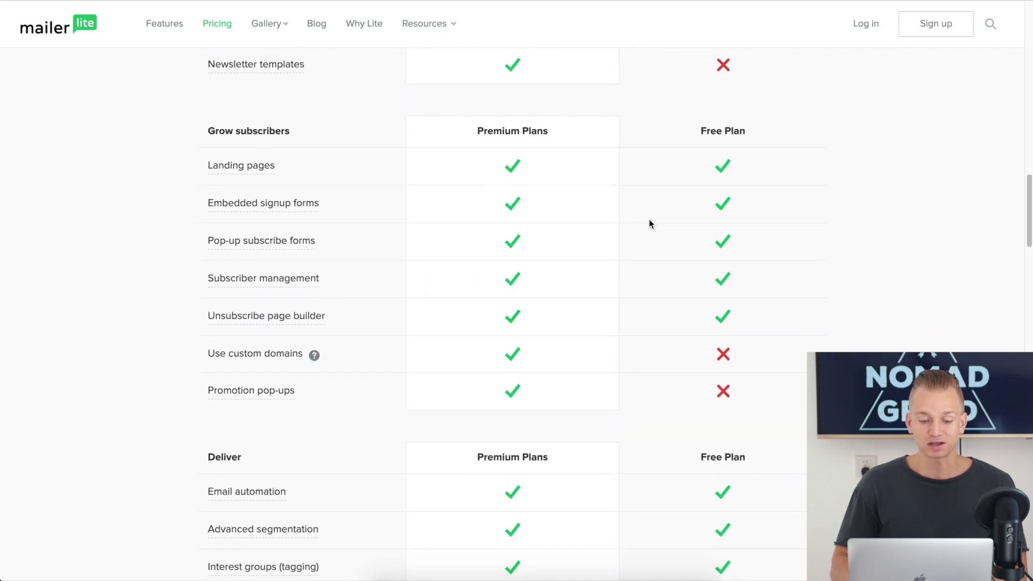
{"action": "scroll", "coordinate": [649, 224], "scroll_direction": "down", "scroll_amount": 8}
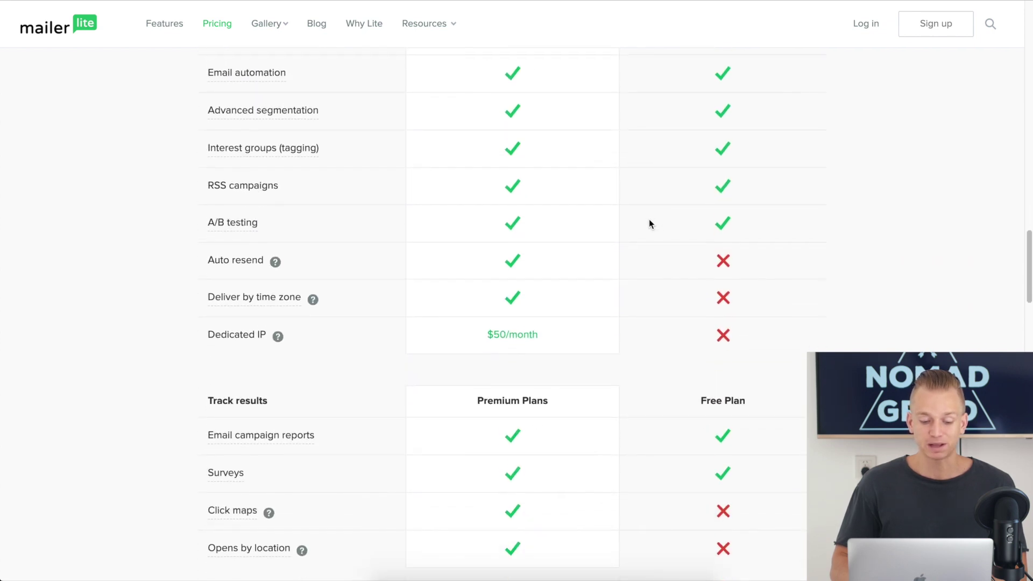
{"action": "scroll", "coordinate": [649, 224], "scroll_direction": "up", "scroll_amount": 3}
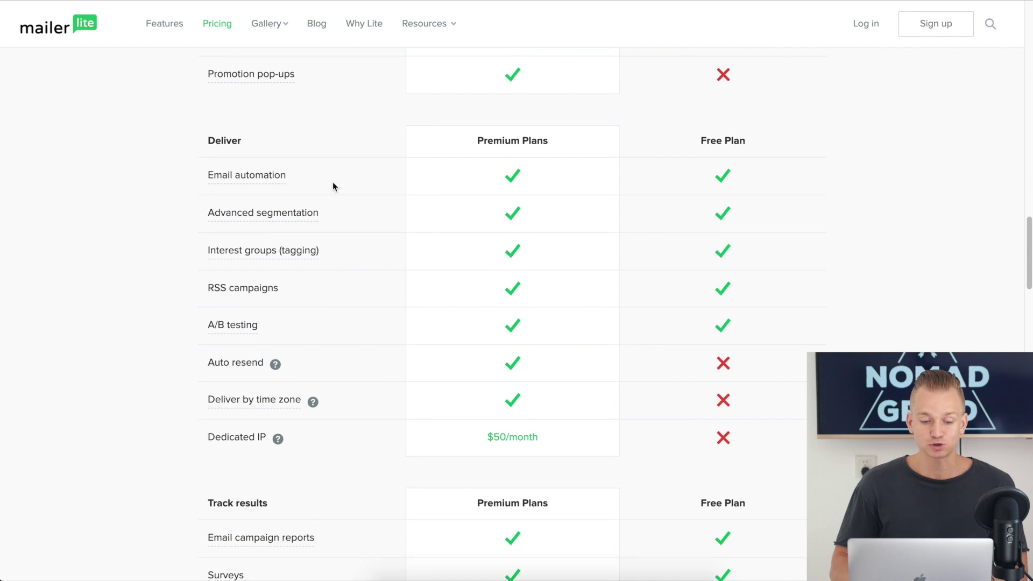
{"action": "scroll", "coordinate": [242, 177], "scroll_direction": "up", "scroll_amount": 5}
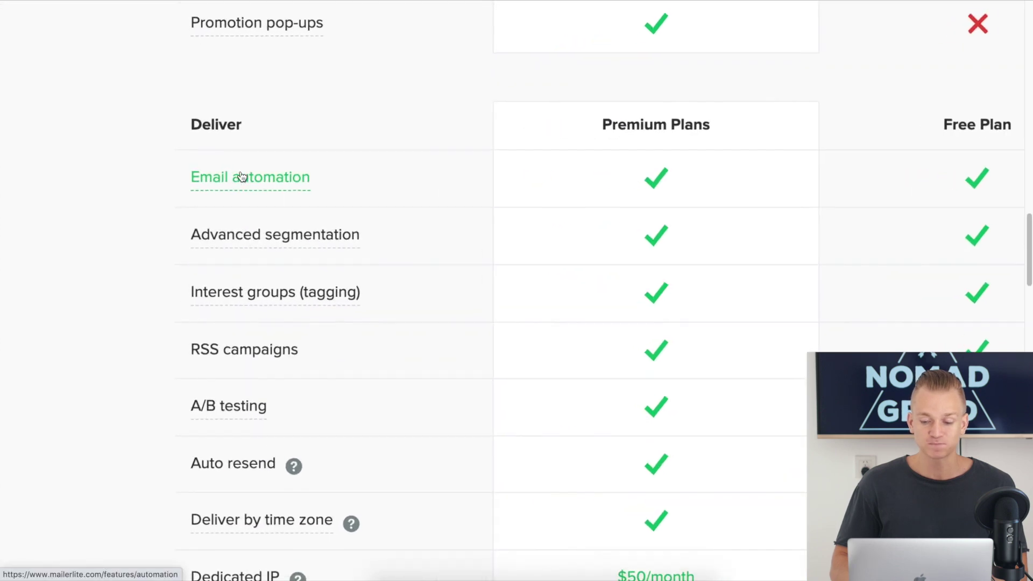
{"action": "scroll", "coordinate": [932, 170], "scroll_direction": "right", "scroll_amount": 2}
{"action": "scroll", "coordinate": [932, 172], "scroll_direction": "right", "scroll_amount": 2}
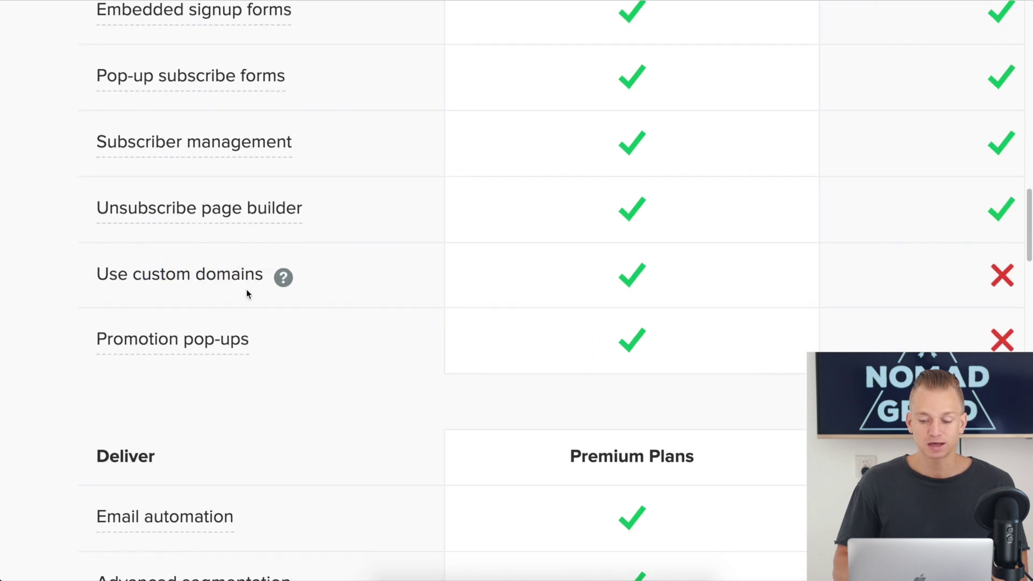
{"action": "scroll", "coordinate": [835, 282], "scroll_direction": "up", "scroll_amount": 5}
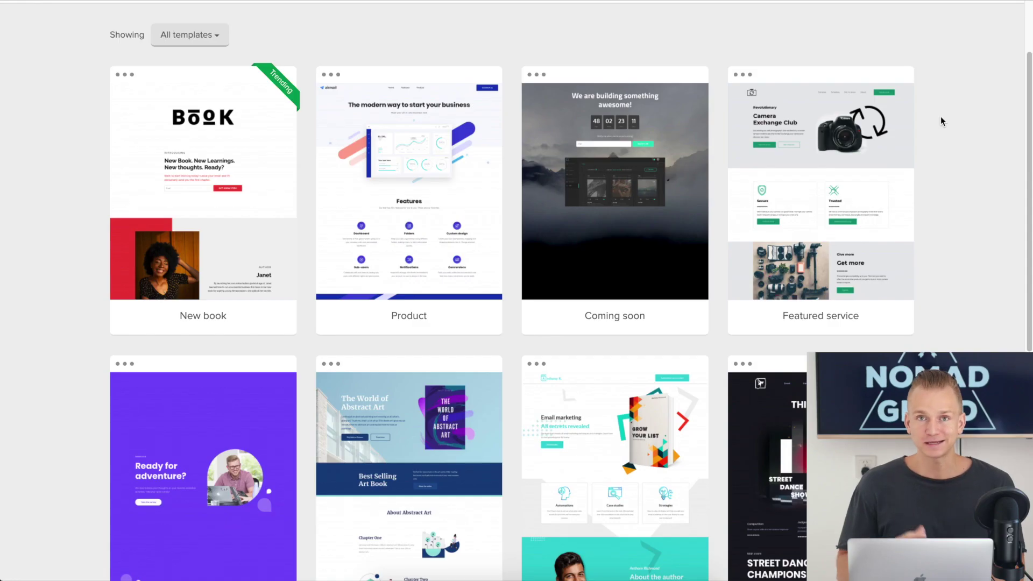
Step: Browse MailerLite's landing page templates and open the Featured service template in the page editor
{"action": "scroll", "coordinate": [941, 116], "scroll_direction": "down", "scroll_amount": 3}
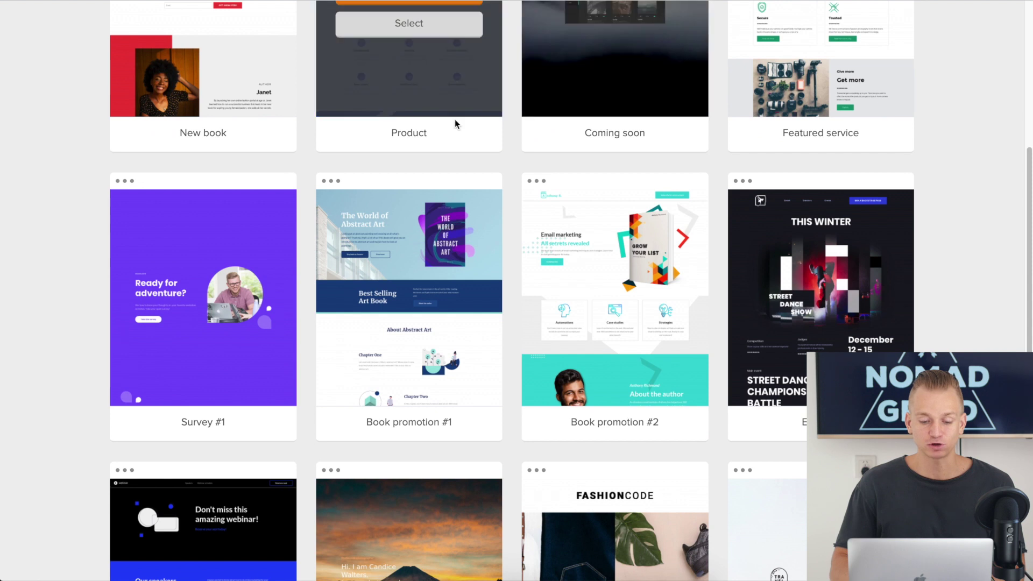
{"action": "mouse_move", "coordinate": [683, 352]}
{"action": "scroll", "coordinate": [686, 355], "scroll_direction": "down", "scroll_amount": 2}
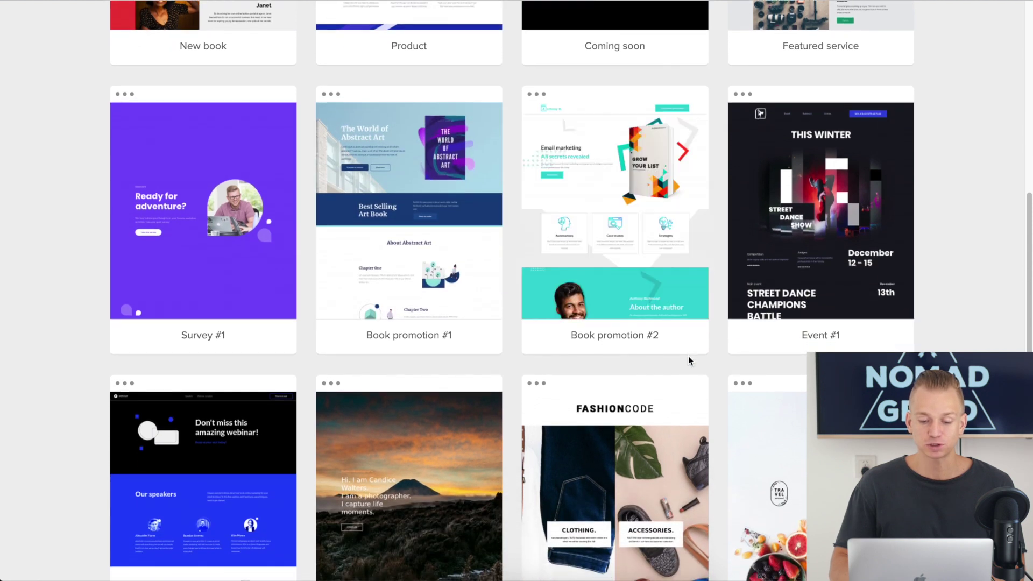
{"action": "scroll", "coordinate": [937, 256], "scroll_direction": "down", "scroll_amount": 3}
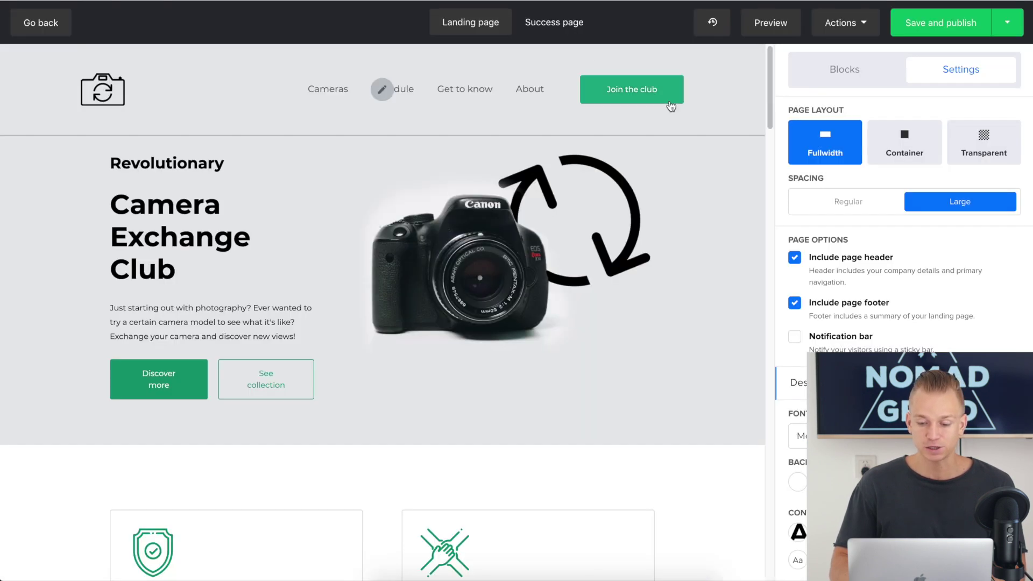
Step: Look over the Featured service template's page sections from header to free consultation, along with its layout, page option and design settings
{"action": "mouse_move", "coordinate": [650, 195]}
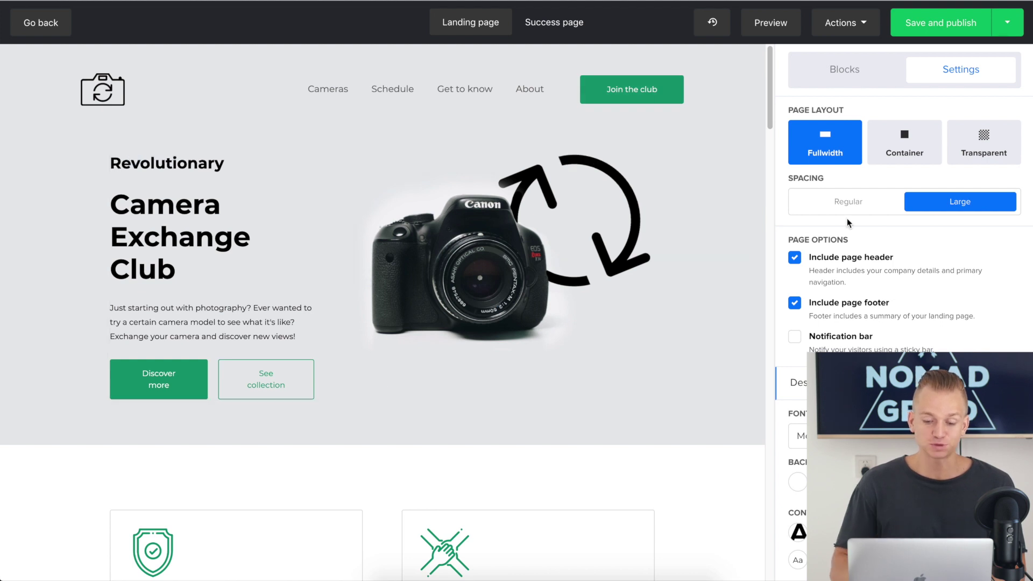
{"action": "scroll", "coordinate": [678, 239], "scroll_direction": "down", "scroll_amount": 2}
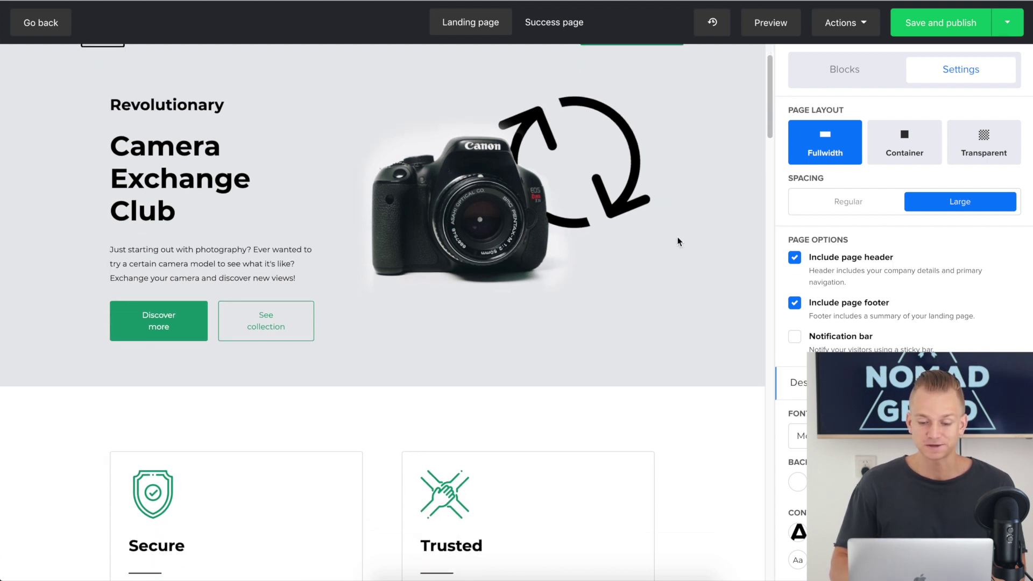
{"action": "scroll", "coordinate": [805, 259], "scroll_direction": "down", "scroll_amount": 3}
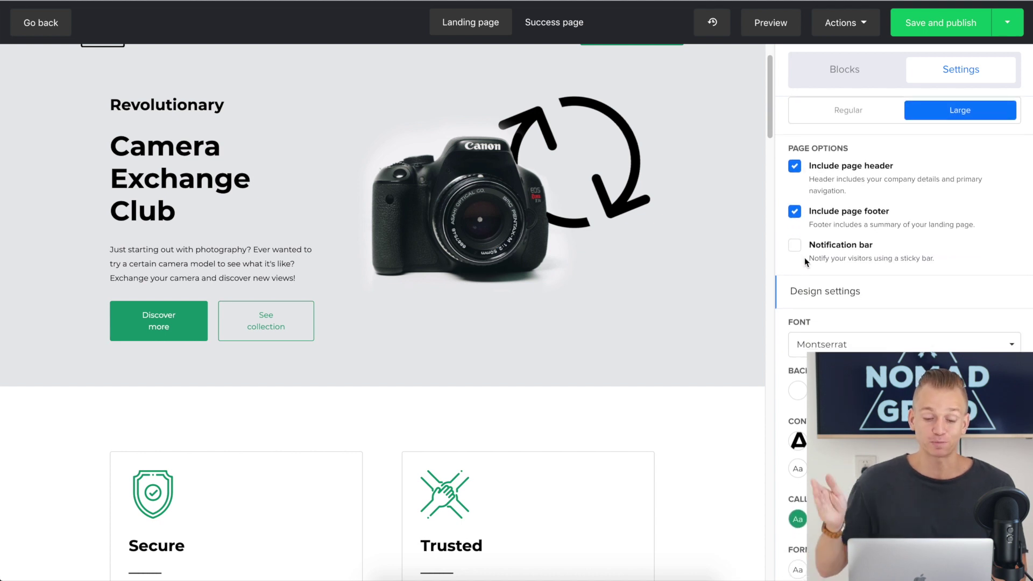
{"action": "scroll", "coordinate": [497, 276], "scroll_direction": "up", "scroll_amount": 2}
{"action": "scroll", "coordinate": [656, 306], "scroll_direction": "down", "scroll_amount": 12}
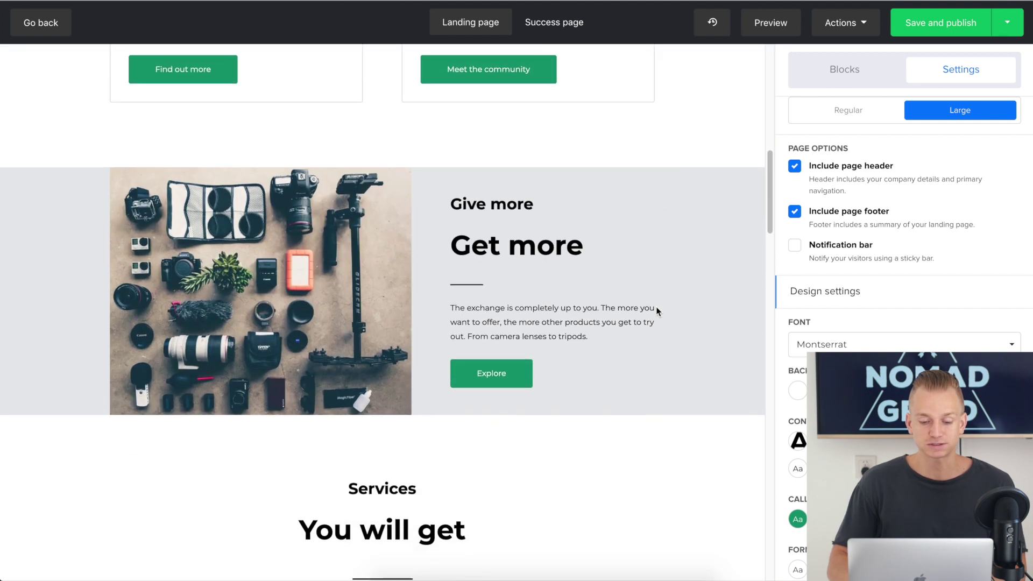
{"action": "scroll", "coordinate": [656, 311], "scroll_direction": "down", "scroll_amount": 8}
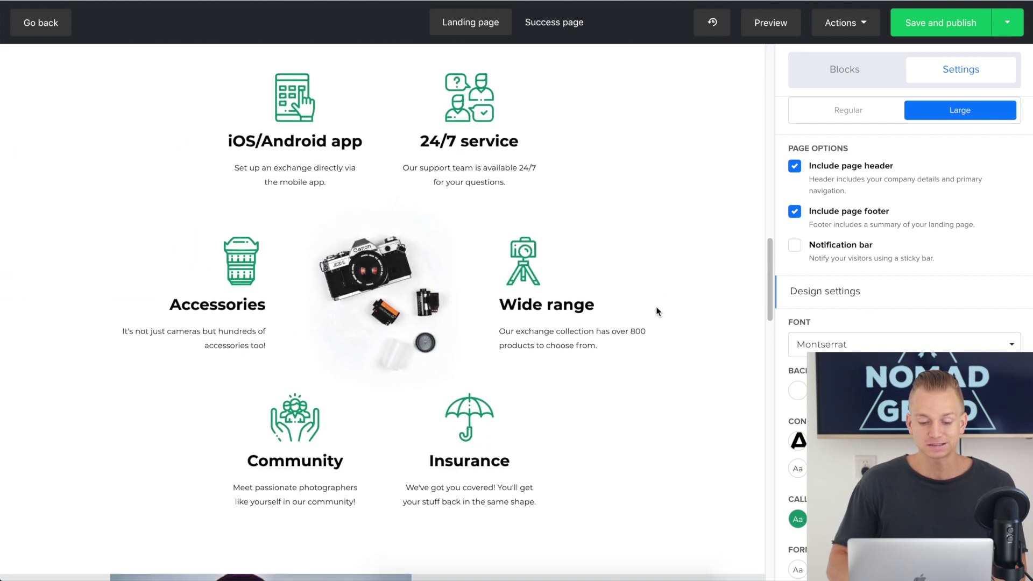
{"action": "scroll", "coordinate": [656, 311], "scroll_direction": "down", "scroll_amount": 6}
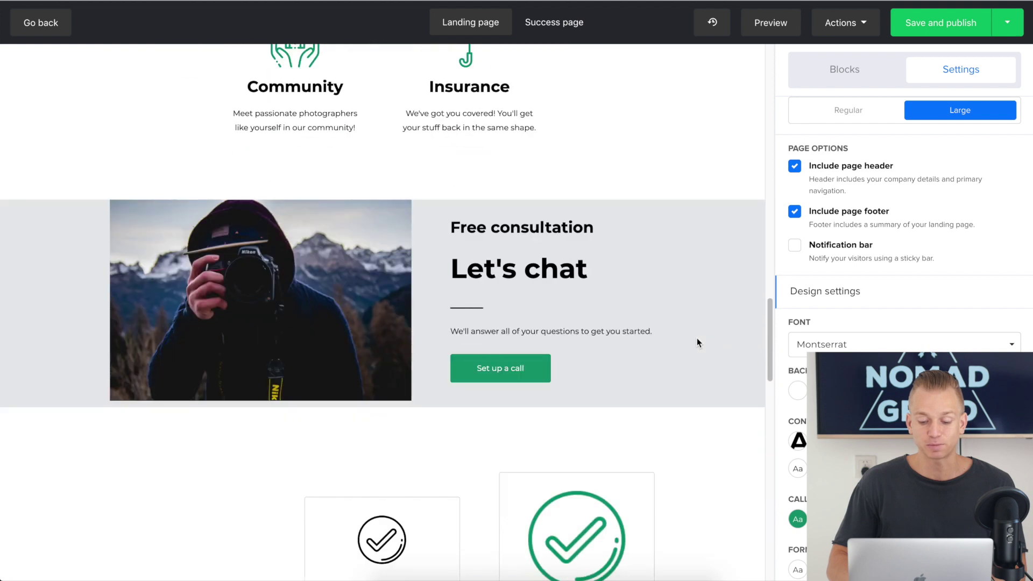
{"action": "scroll", "coordinate": [696, 337], "scroll_direction": "up", "scroll_amount": 20}
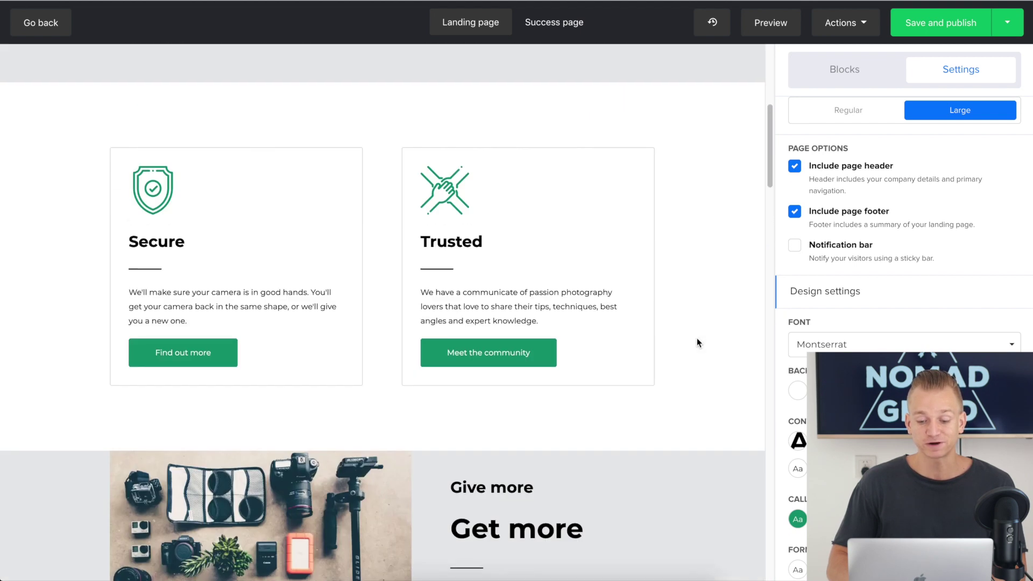
{"action": "scroll", "coordinate": [696, 338], "scroll_direction": "up", "scroll_amount": 1}
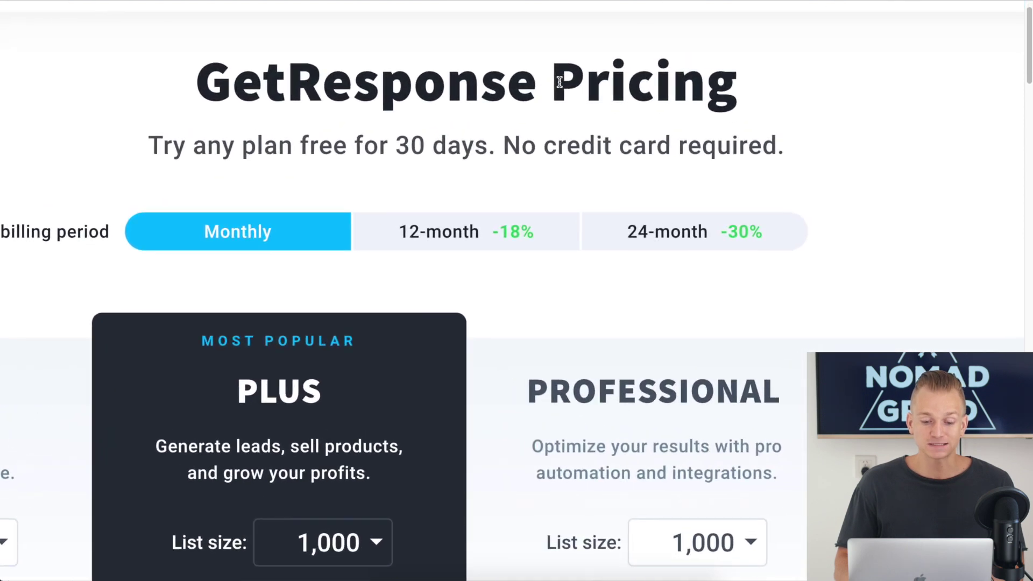
Step: Review GetResponse's free trial offer and compare the prices and features of its Basic, Plus, Professional and Max plans
{"action": "left_click_drag", "start_coordinate": [302, 153], "coordinate": [443, 144]}
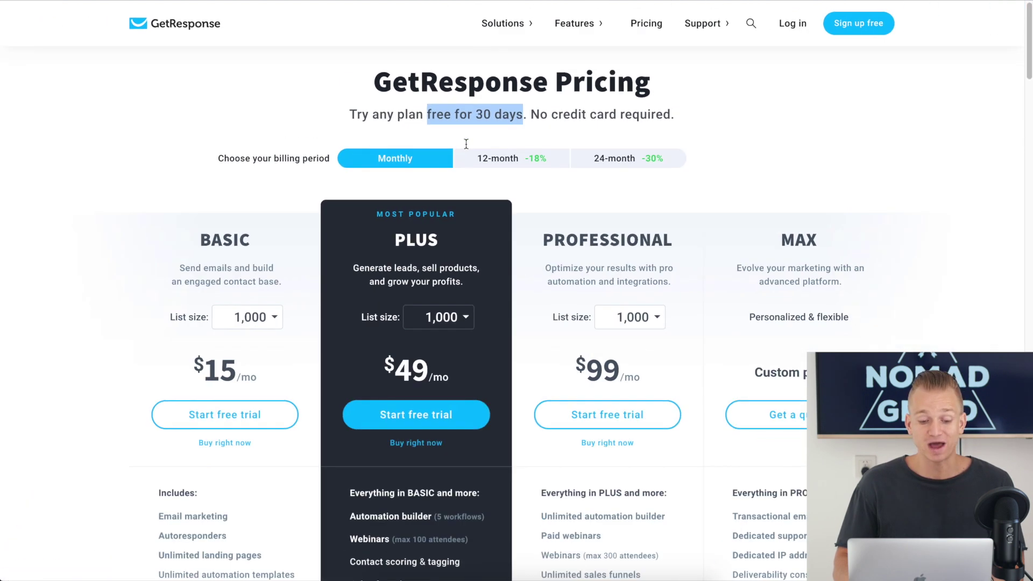
{"action": "scroll", "coordinate": [85, 263], "scroll_direction": "down", "scroll_amount": 2}
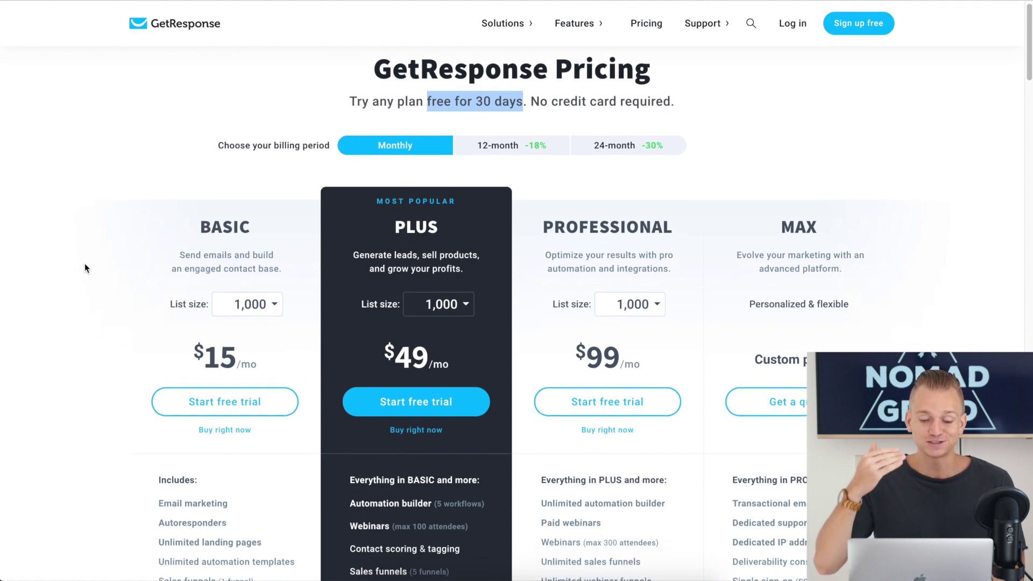
{"action": "scroll", "coordinate": [85, 263], "scroll_direction": "down", "scroll_amount": 1}
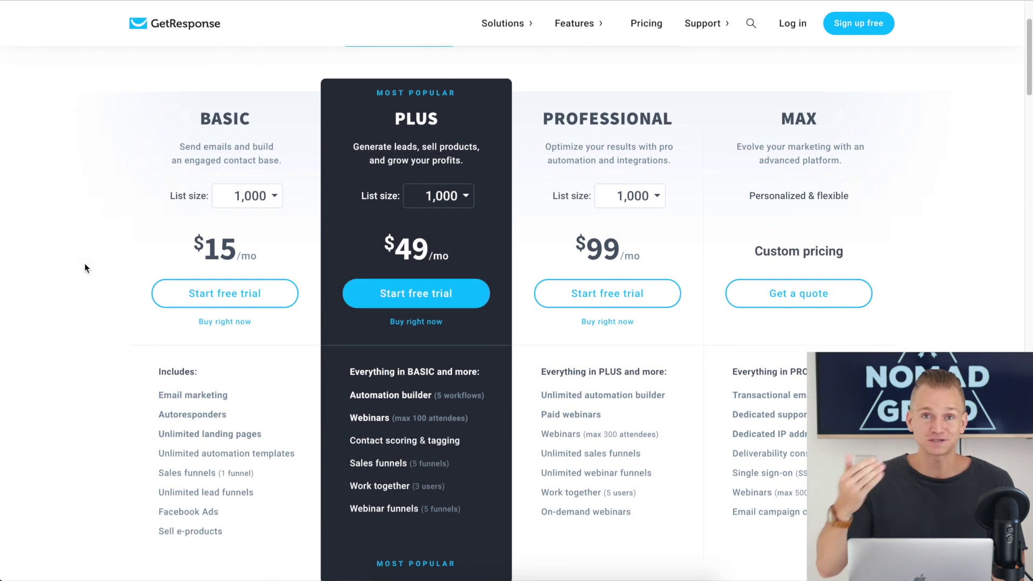
{"action": "scroll", "coordinate": [85, 263], "scroll_direction": "down", "scroll_amount": 1}
{"action": "scroll", "coordinate": [85, 263], "scroll_direction": "down", "scroll_amount": 2}
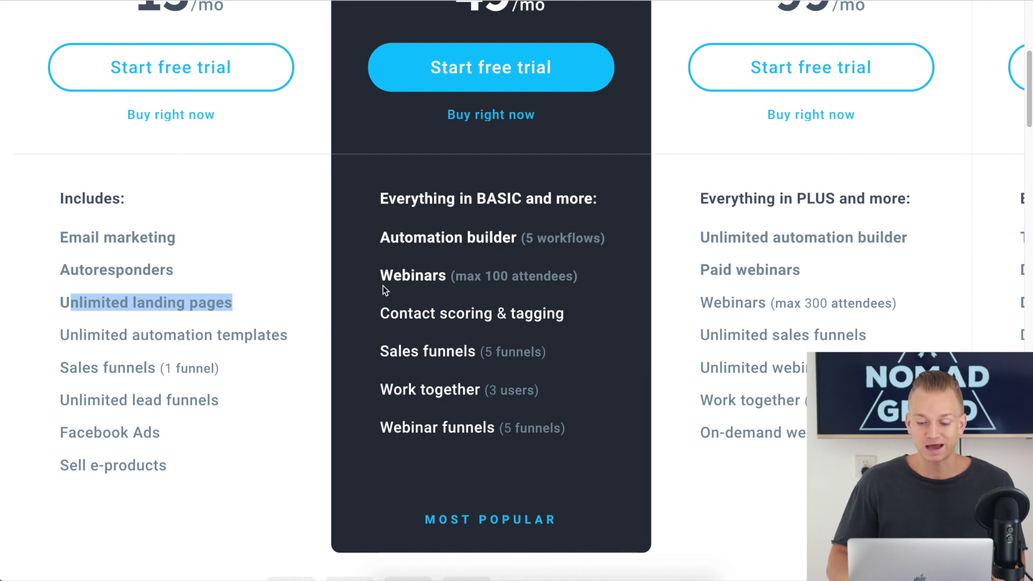
{"action": "key", "text": "super+minus"}
{"action": "scroll", "coordinate": [431, 283], "scroll_direction": "up", "scroll_amount": 5}
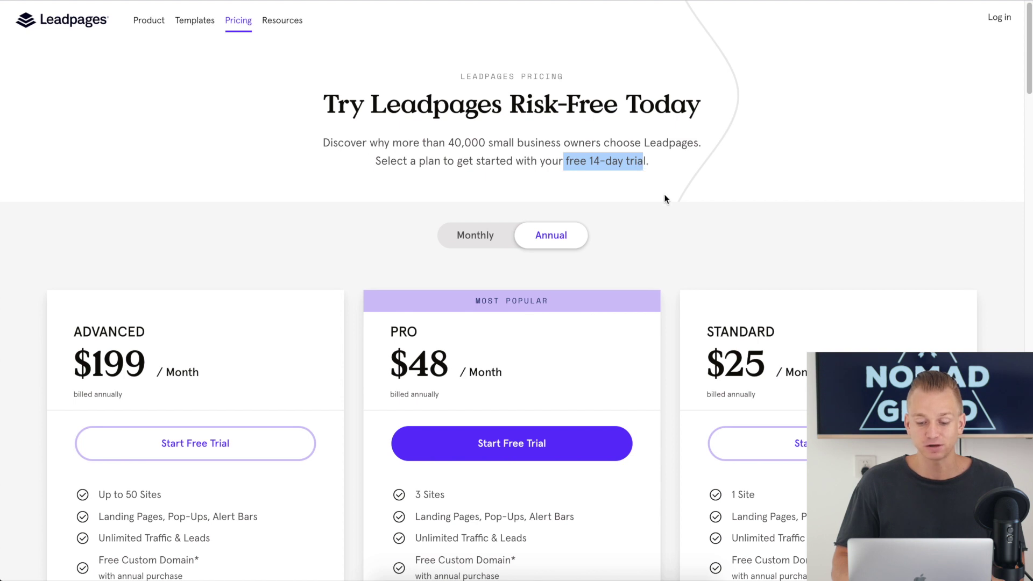
Step: Compare the annual-billing prices and included features of Leadpages' Advanced, Pro and Standard plans
{"action": "scroll", "coordinate": [665, 199], "scroll_direction": "down", "scroll_amount": 4}
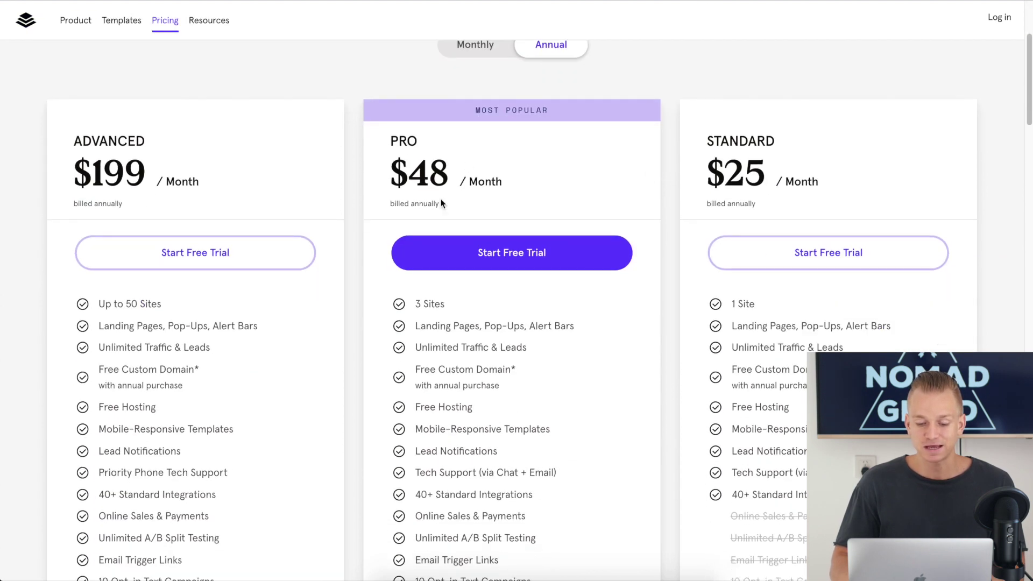
{"action": "scroll", "coordinate": [738, 225], "scroll_direction": "up", "scroll_amount": 4}
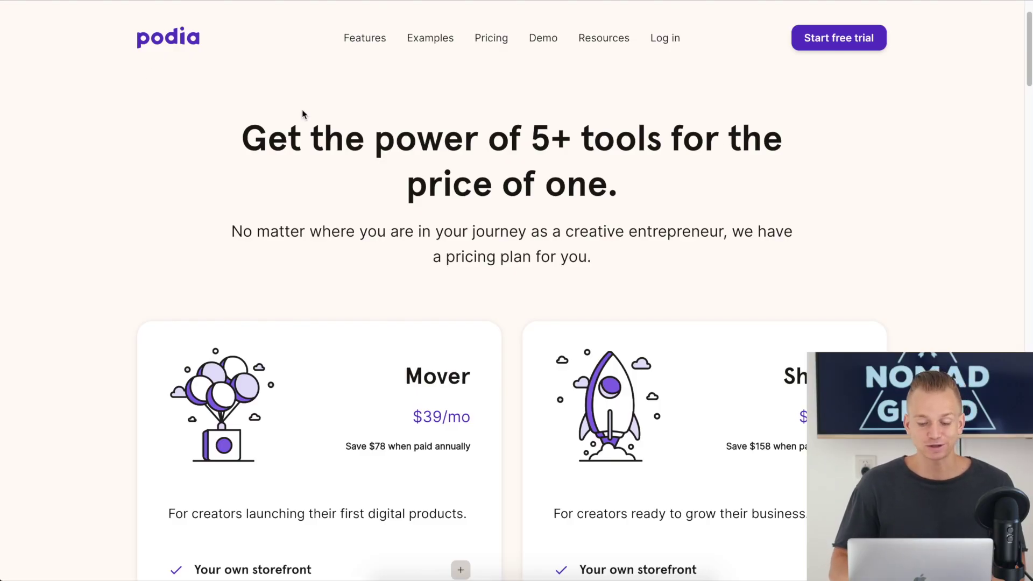
Step: Find Podia's trial offer below the pricing plans and highlight "free 14-day trial" in its heading
{"action": "scroll", "coordinate": [397, 199], "scroll_direction": "down", "scroll_amount": 3}
{"action": "scroll", "coordinate": [397, 199], "scroll_direction": "up", "scroll_amount": 5}
{"action": "scroll", "coordinate": [398, 203], "scroll_direction": "down", "scroll_amount": 15}
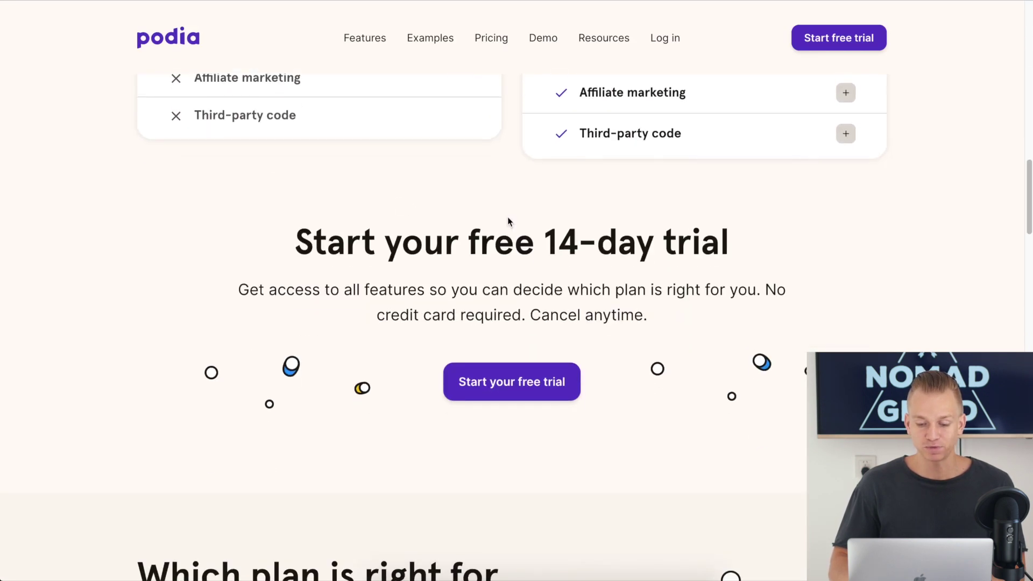
{"action": "left_click_drag", "start_coordinate": [467, 245], "coordinate": [708, 261]}
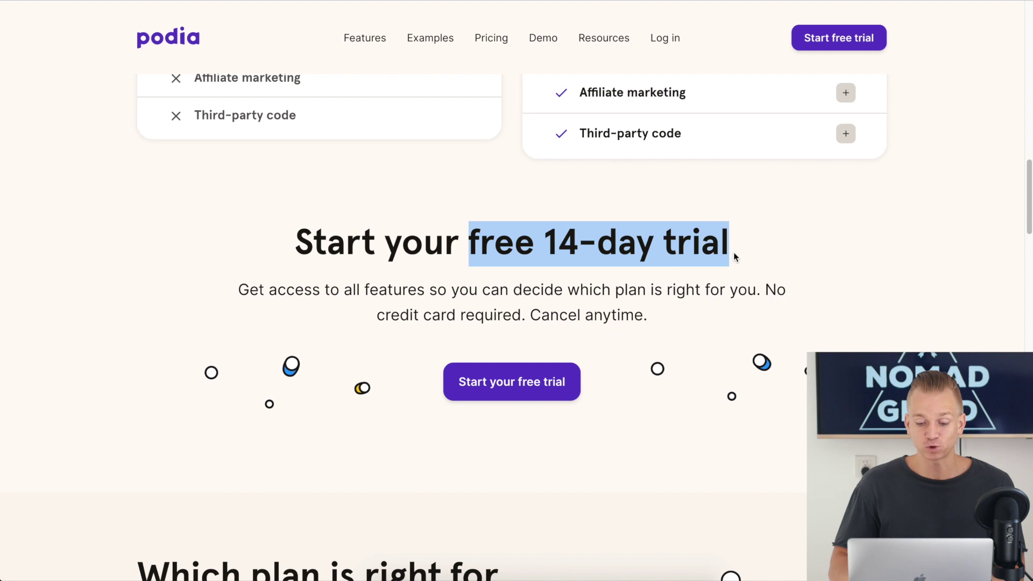
Step: Compare the prices and feature lists of Podia's Mover and Shaker plans
{"action": "scroll", "coordinate": [512, 161], "scroll_direction": "up", "scroll_amount": 10}
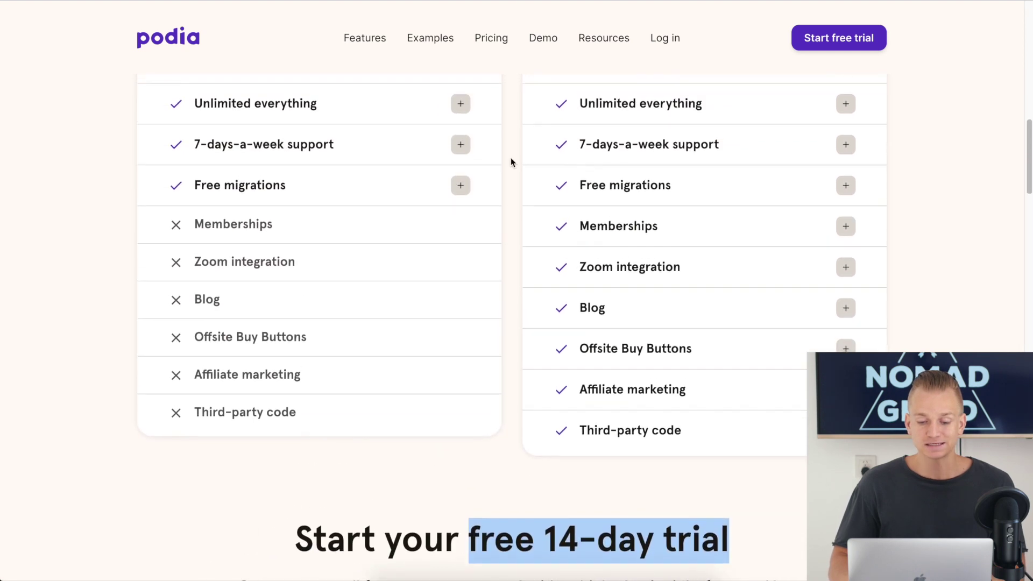
{"action": "scroll", "coordinate": [512, 157], "scroll_direction": "up", "scroll_amount": 5}
{"action": "right_click", "coordinate": [511, 157]}
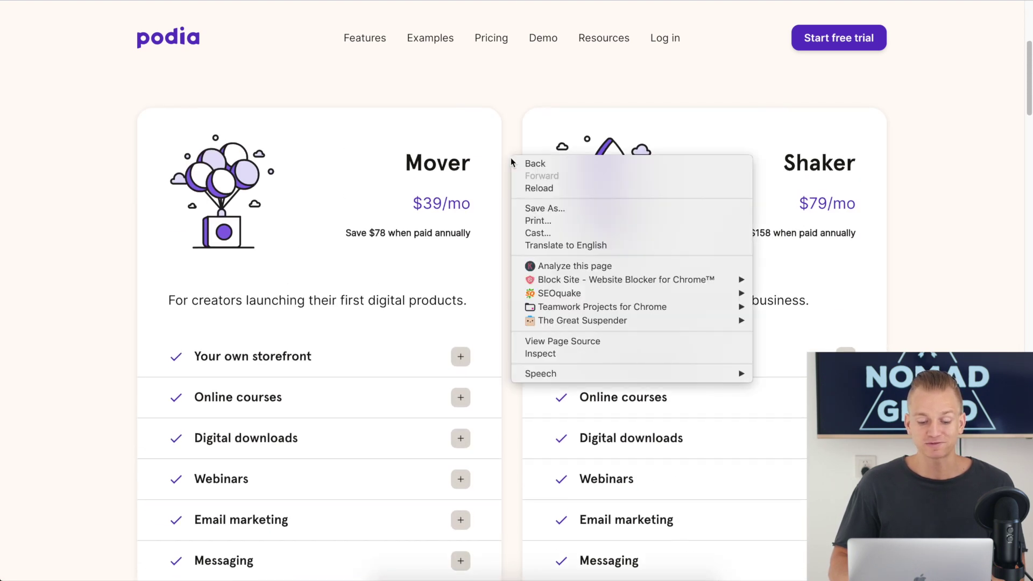
{"action": "left_click", "coordinate": [511, 123]}
{"action": "scroll", "coordinate": [311, 375], "scroll_direction": "down", "scroll_amount": 3}
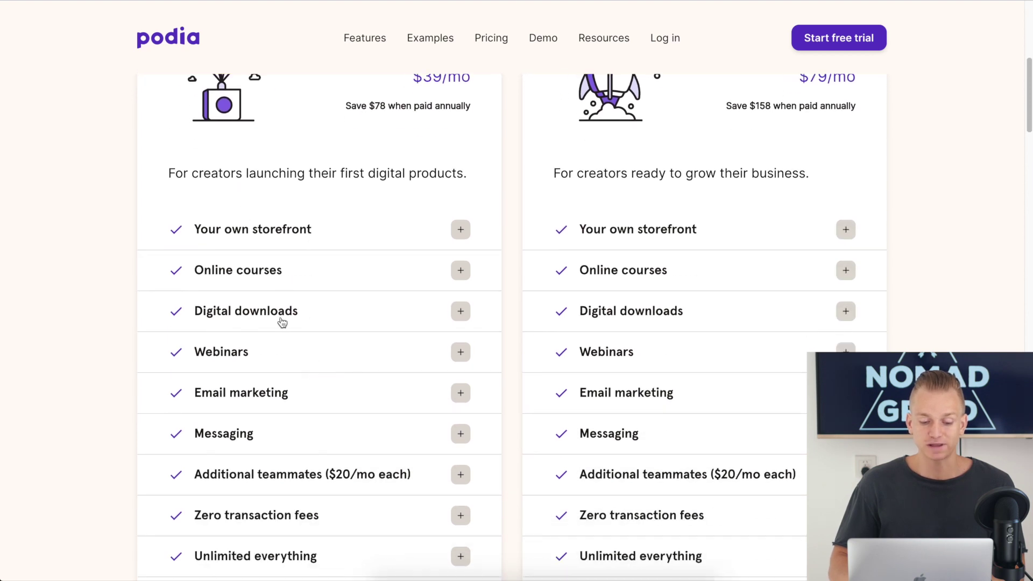
{"action": "scroll", "coordinate": [311, 422], "scroll_direction": "down", "scroll_amount": 2}
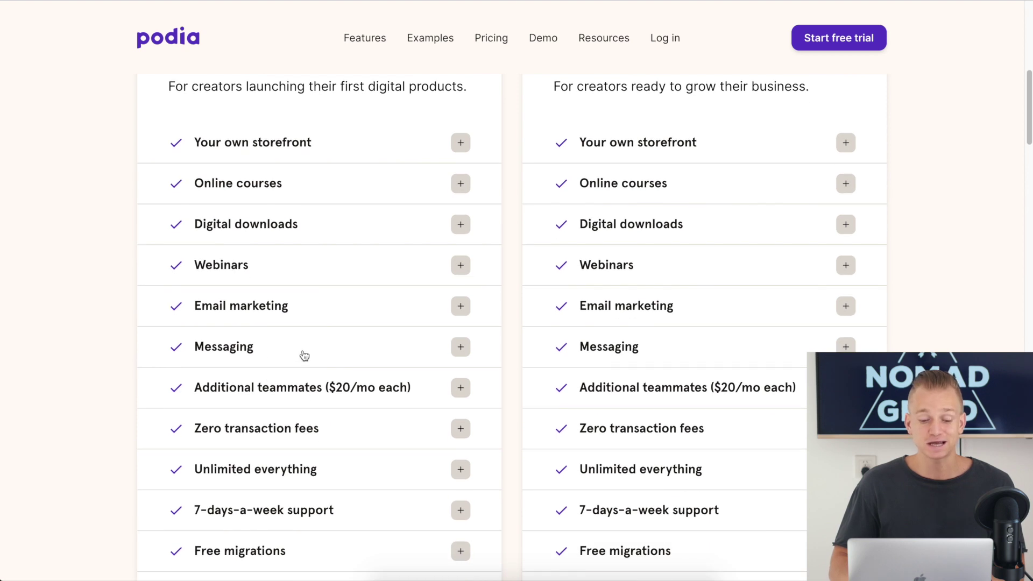